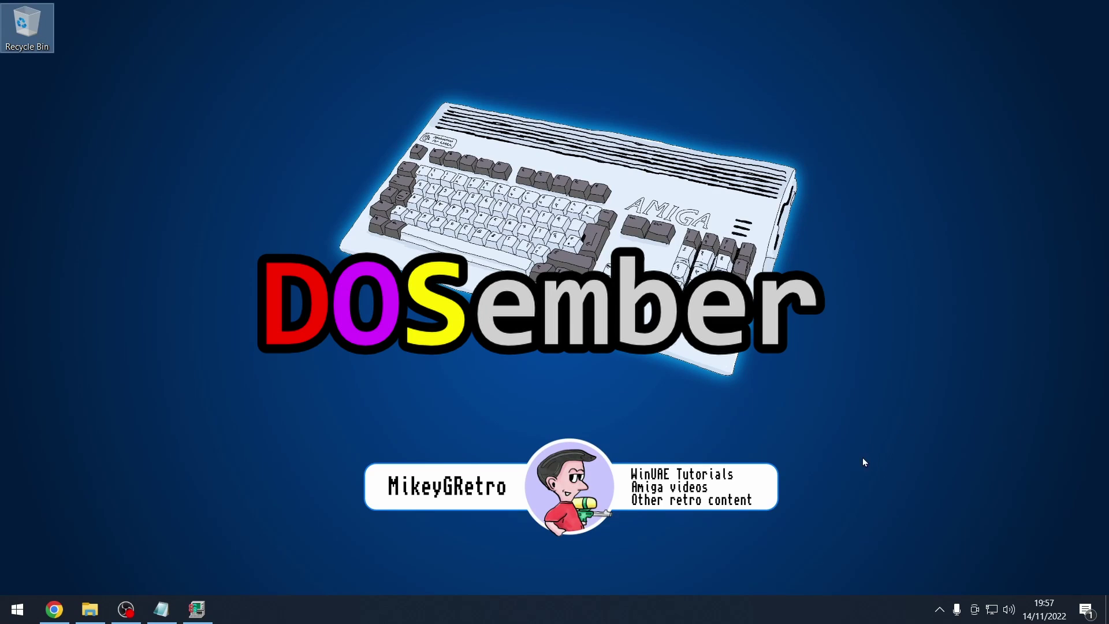
Restore the 86Box emulator window from the taskbar.
left_click(210, 616)
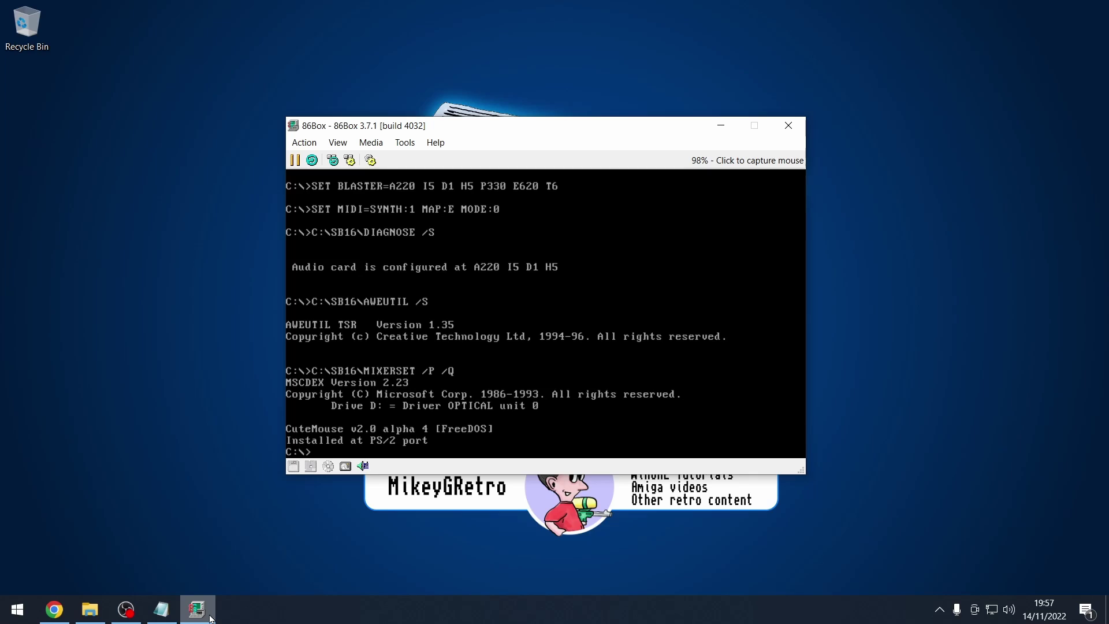
Open the 86Box settings, cancel them unchanged, and capture the mouse in the DOS PC.
left_click(370, 159)
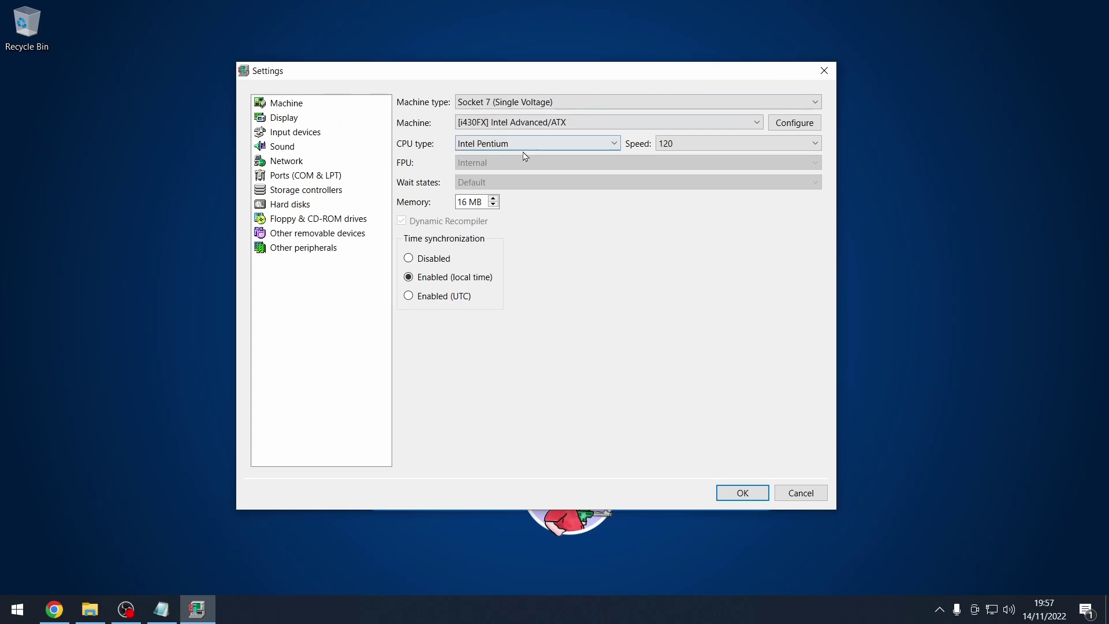
left_click(798, 493)
left_click(545, 312)
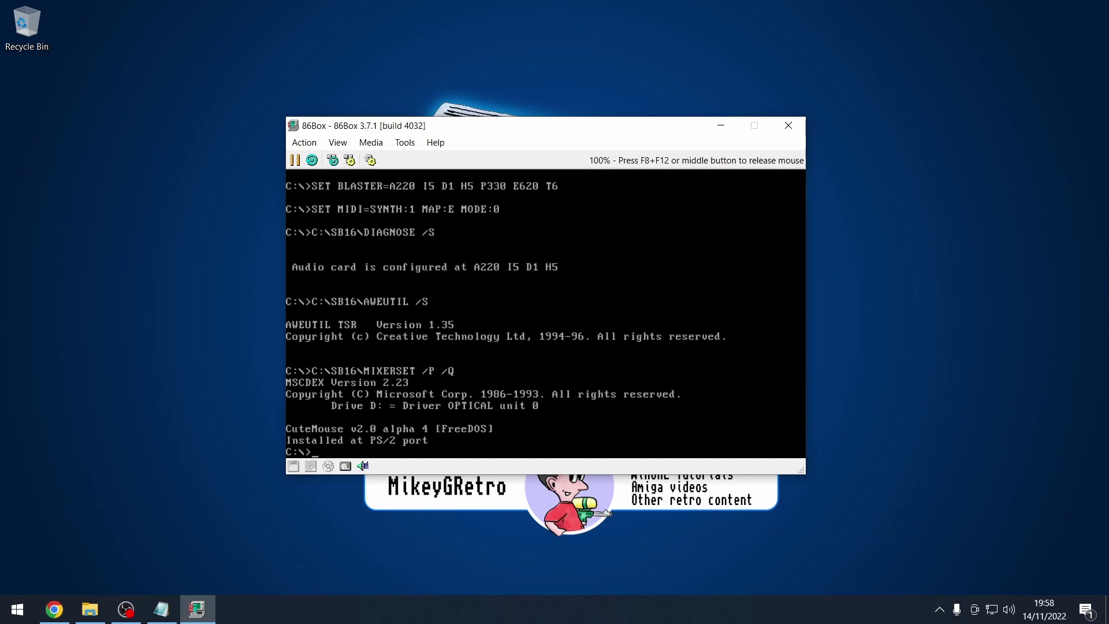
Switch to Chrome to read the DosUae FAQ page.
key("alt+Tab")
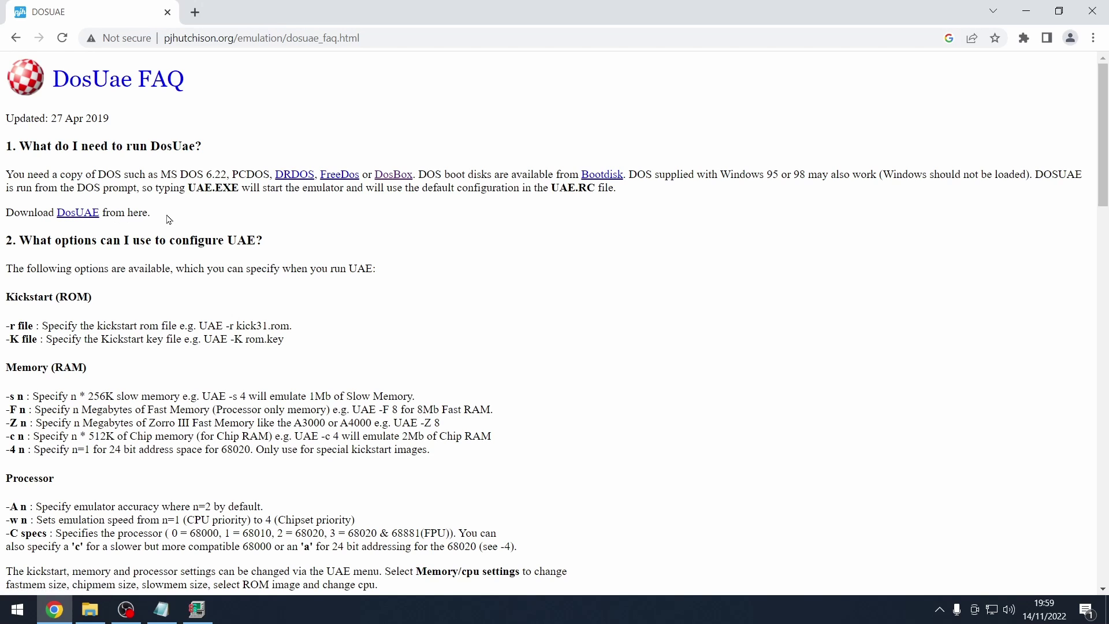
Minimize Chrome and drag the Downloads\86Box Explorer window down out of view.
left_click(1025, 13)
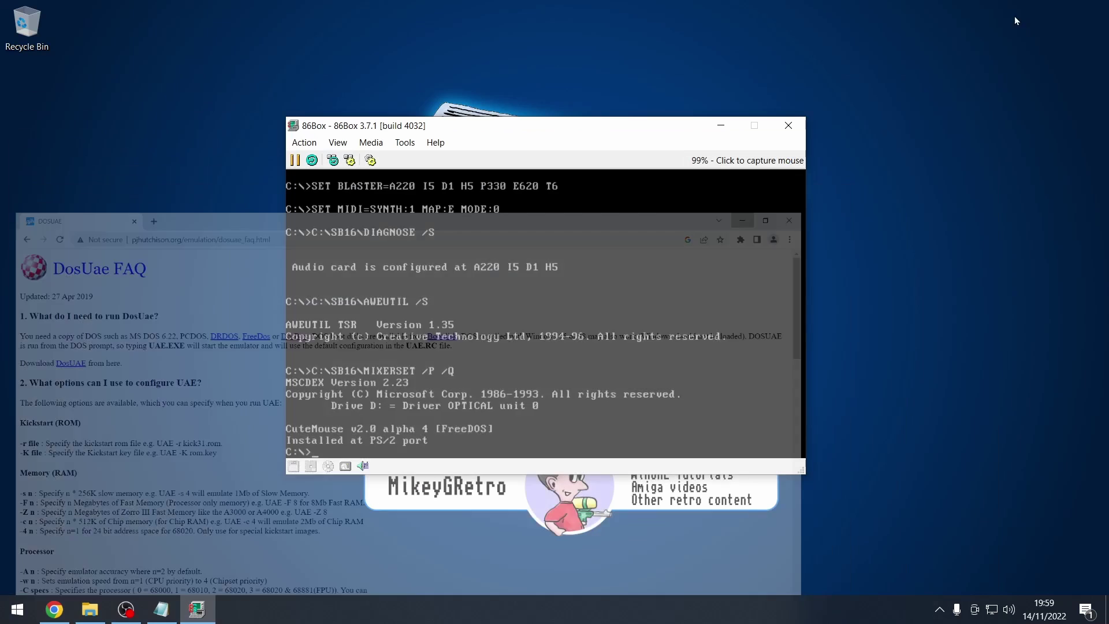
key("alt+Tab")
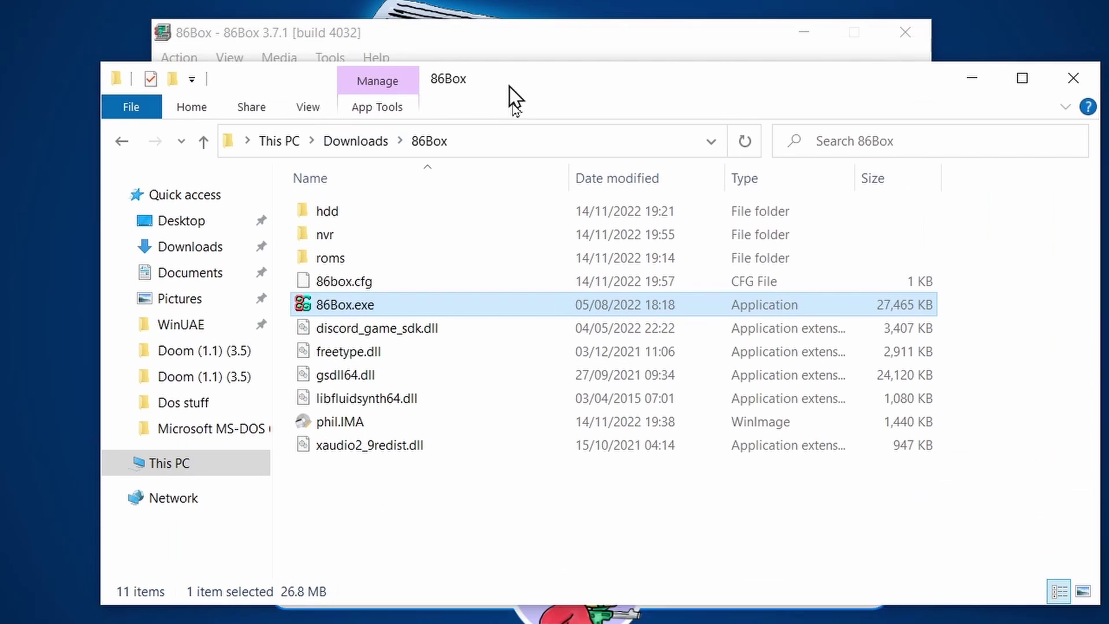
left_click_drag(509, 86, 544, 623)
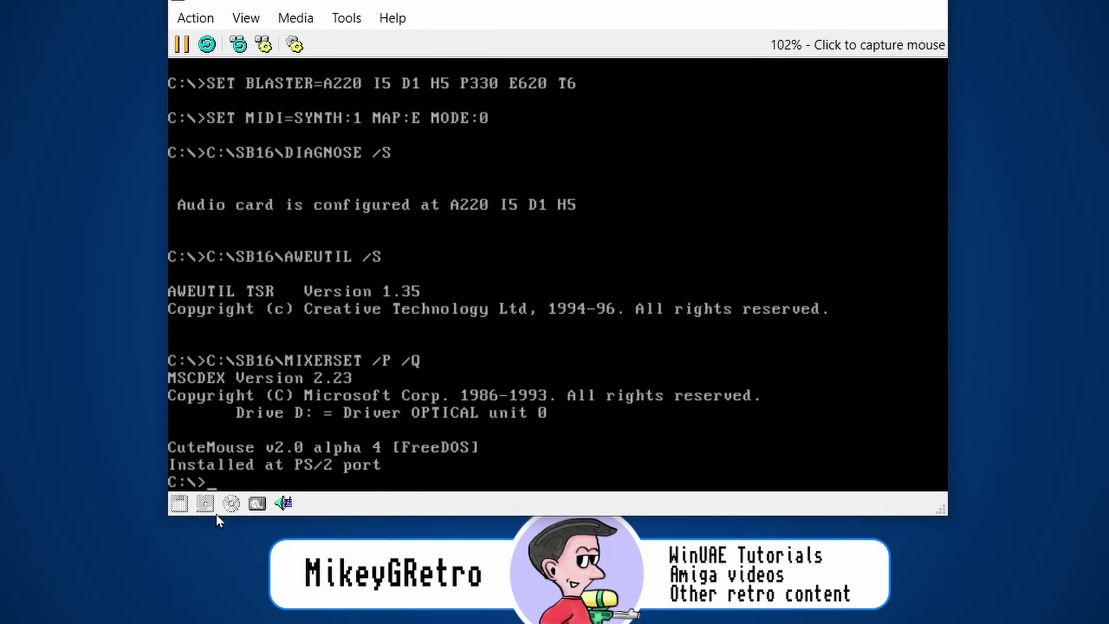
Check the floppy and CD image menus, then show the Downloads folder in File Explorer.
left_click(183, 507)
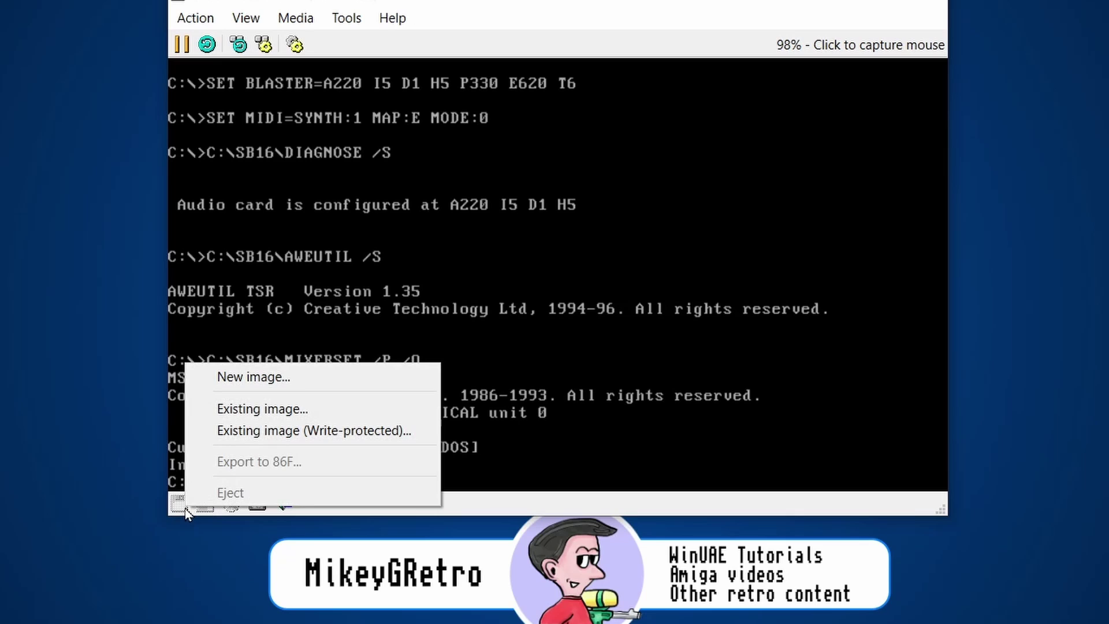
left_click(231, 504)
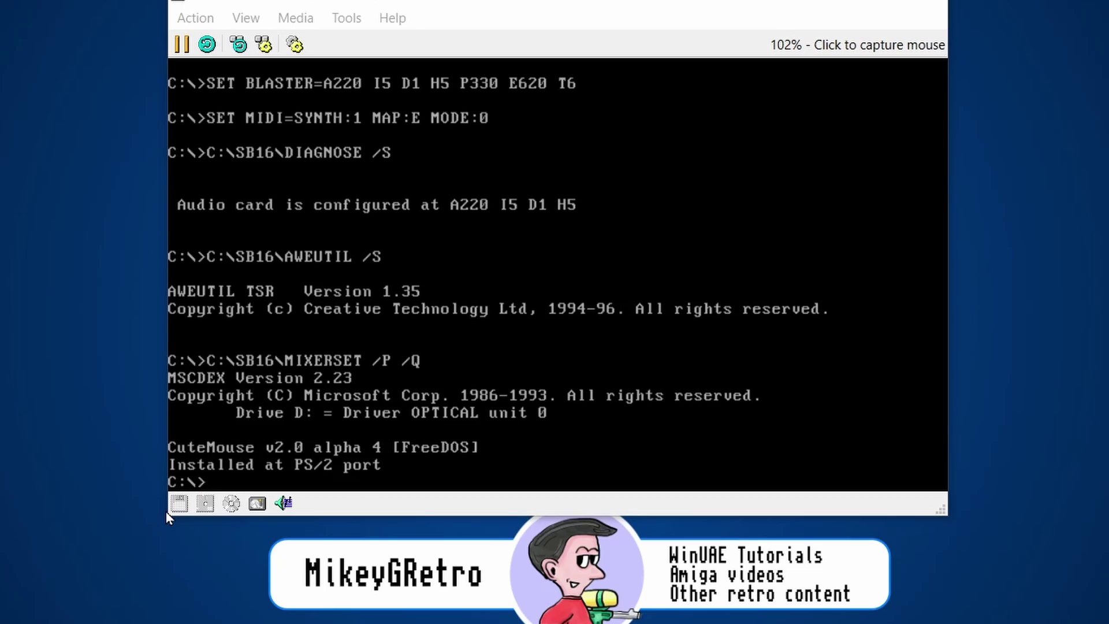
left_click(231, 504)
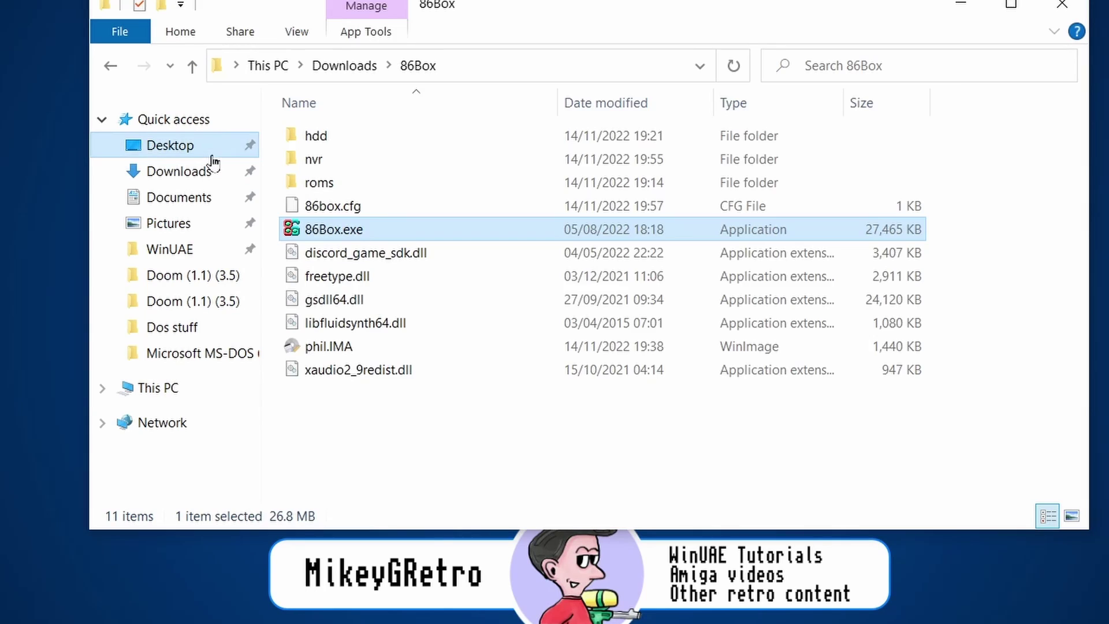
left_click(209, 153)
left_click(196, 173)
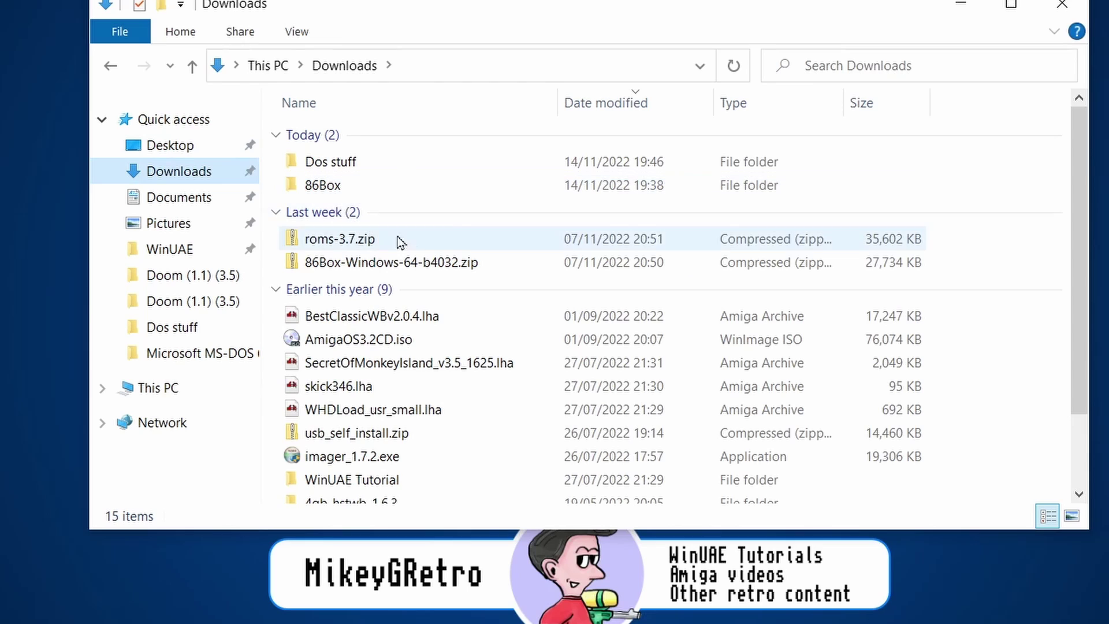
Open Dos stuff\DOSAMIGA and select duae075d.zip, ASI001.ADF and KICK.ROM.
double_click(376, 167)
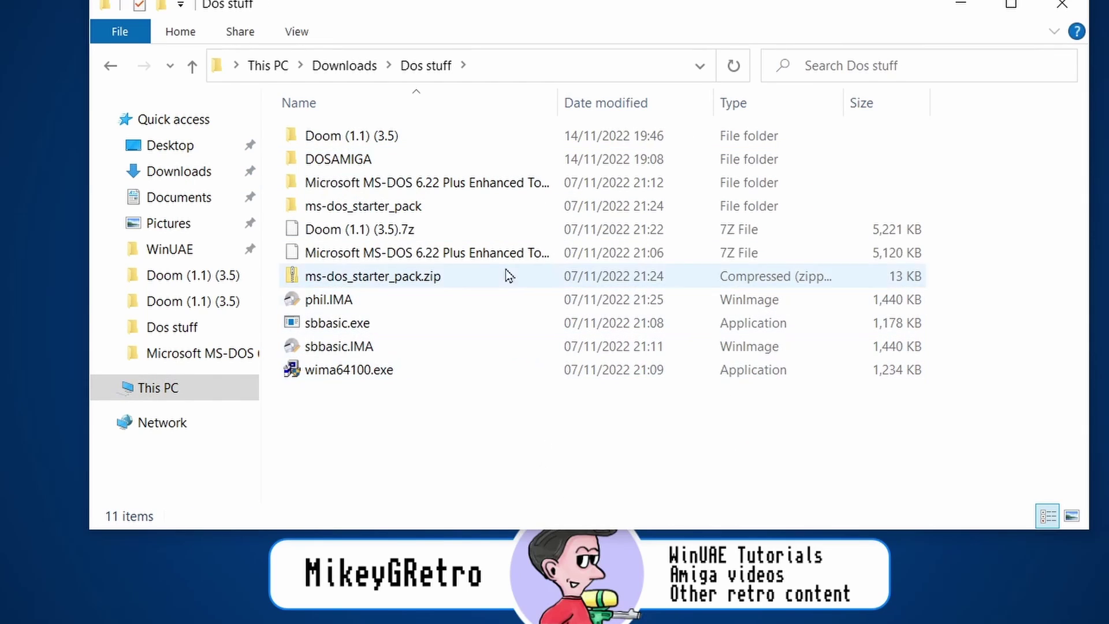
double_click(396, 163)
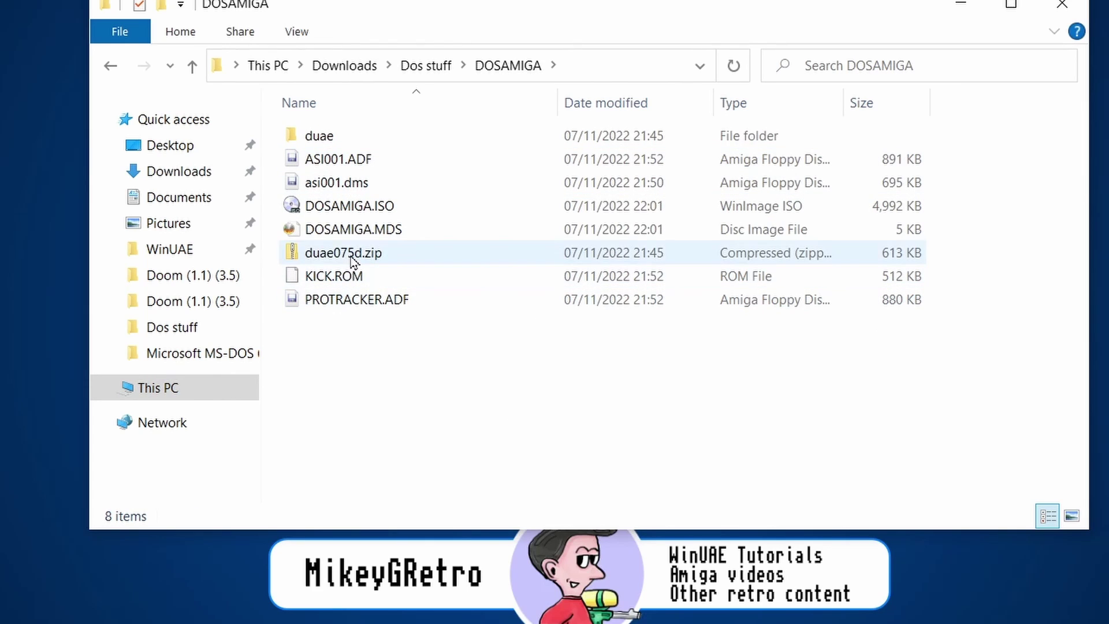
left_click(320, 253)
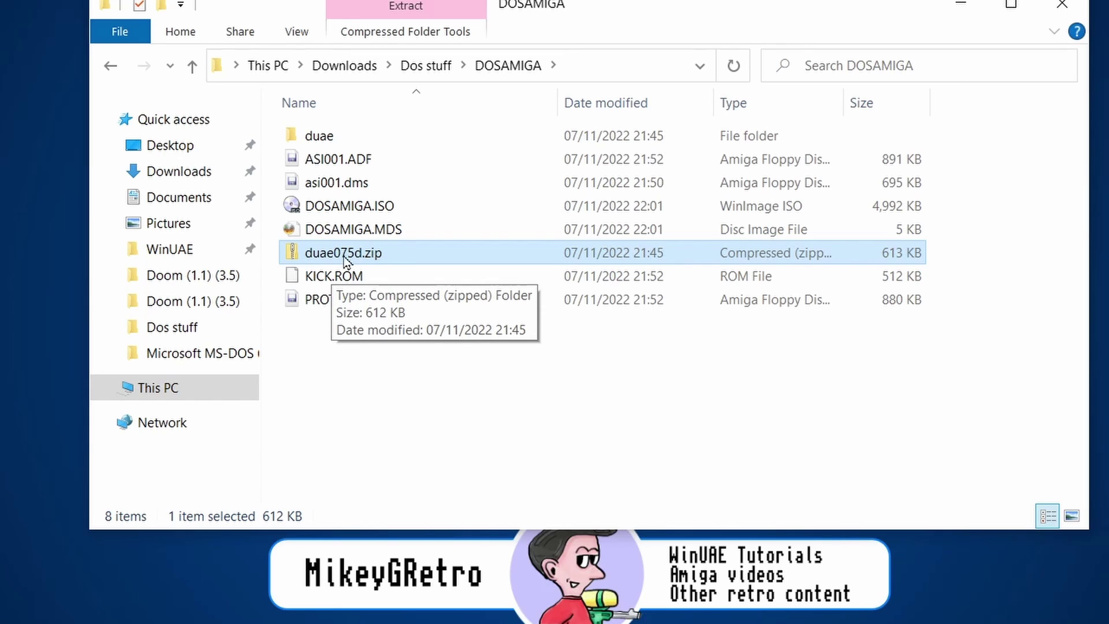
left_click(353, 160)
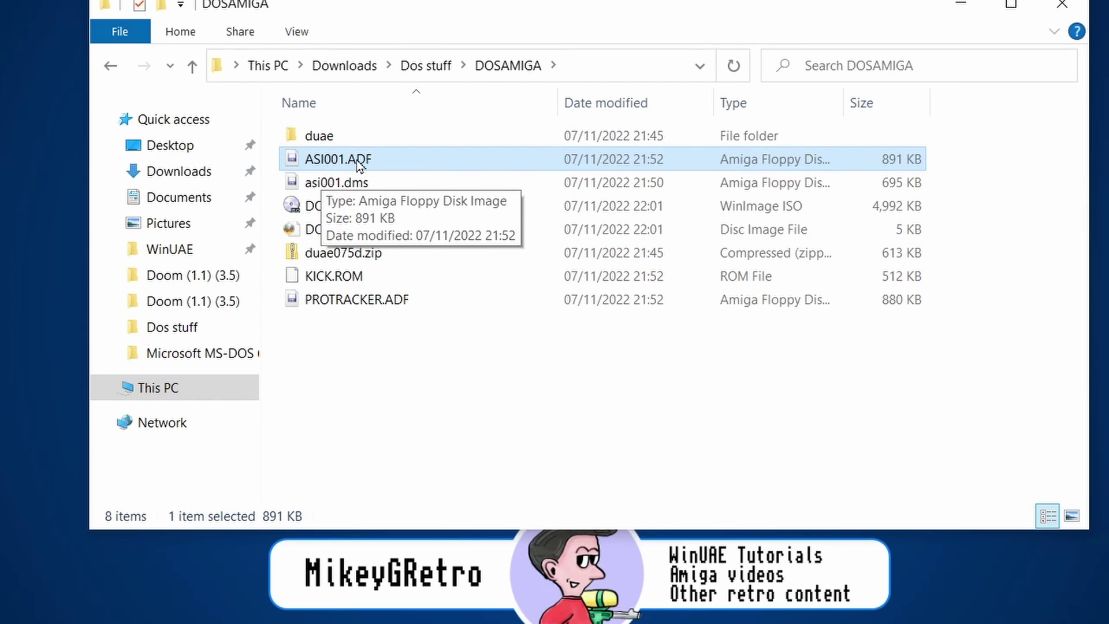
left_click(332, 280)
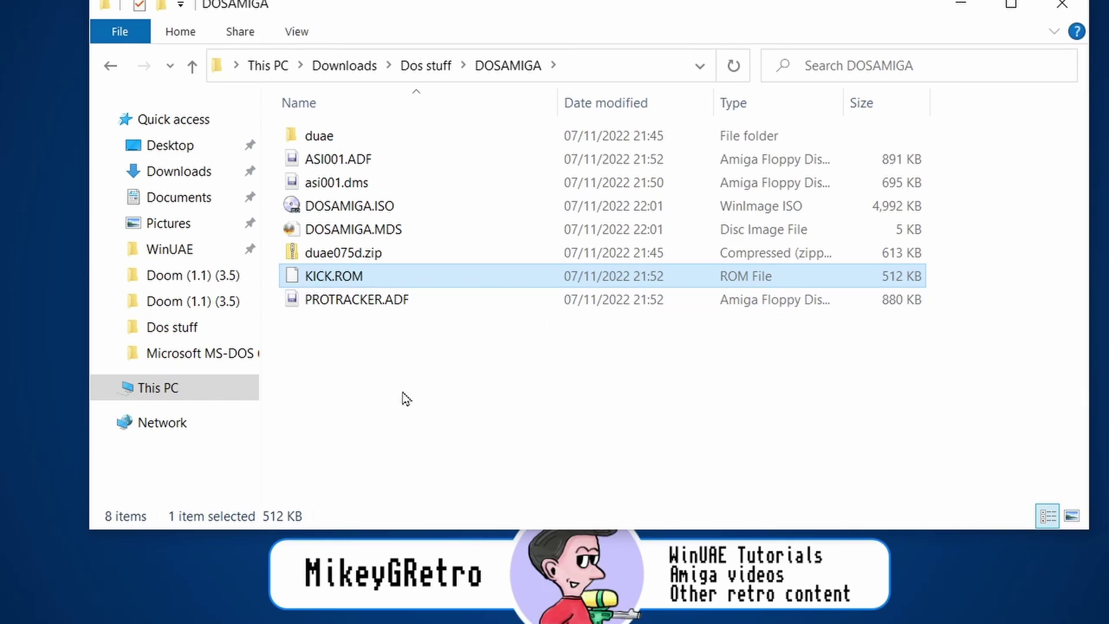
Reselect duae075d.zip, look inside the duae folder, and return to DOSAMIGA.
left_click(400, 358)
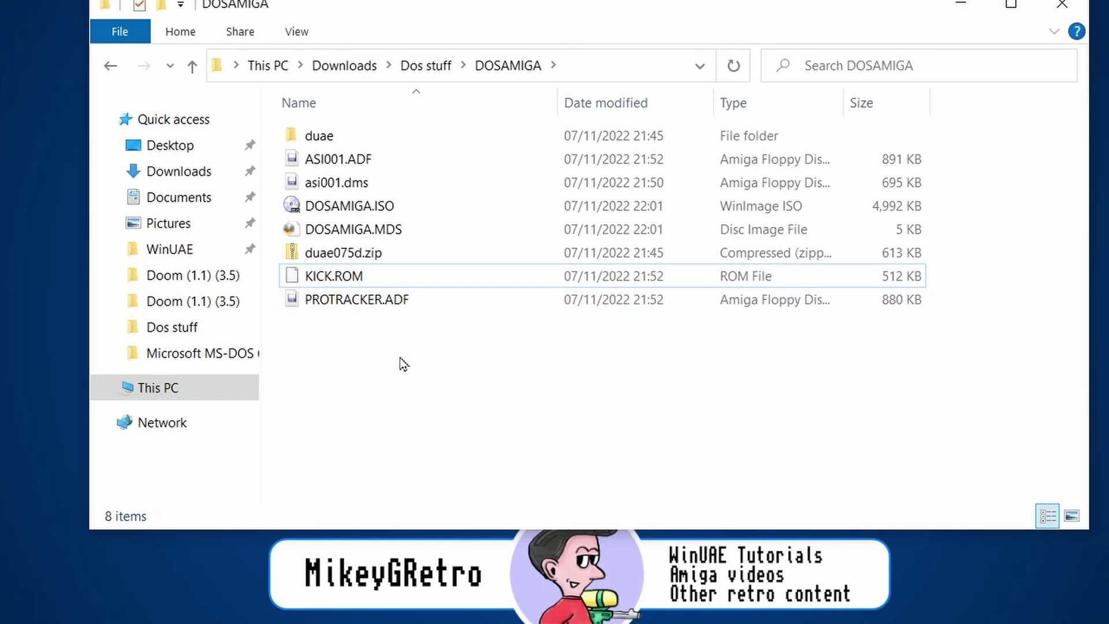
left_click(334, 257)
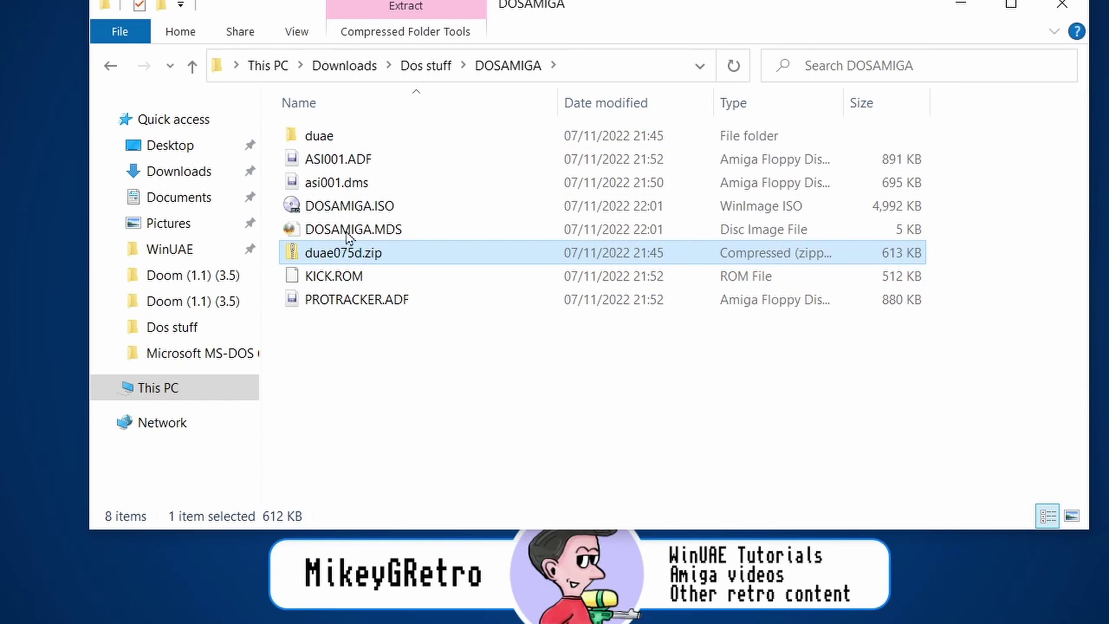
double_click(321, 139)
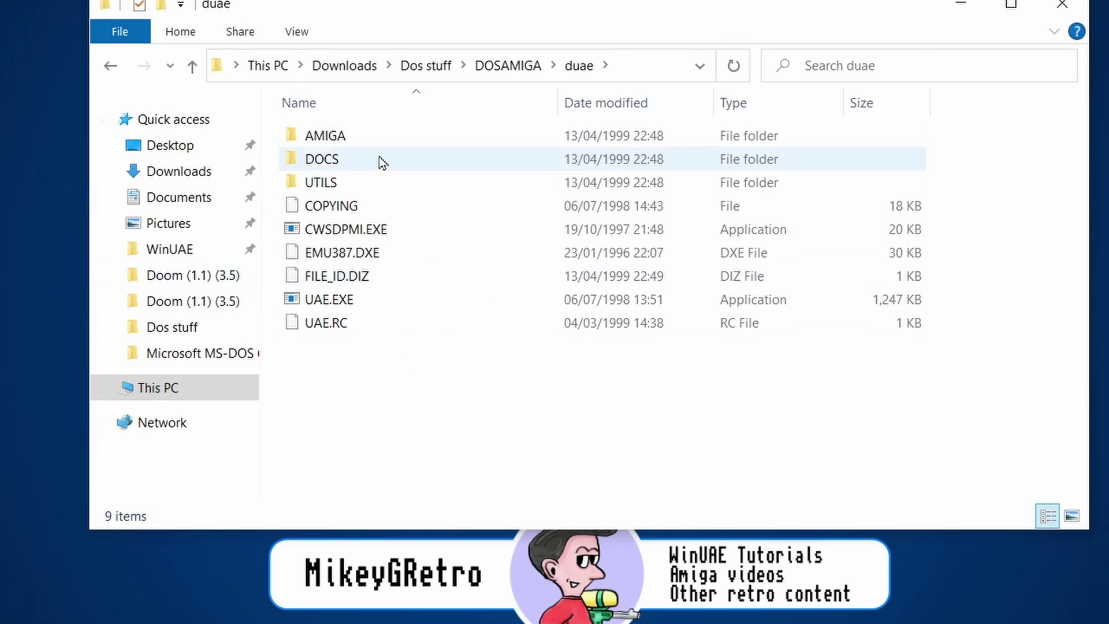
left_click(491, 74)
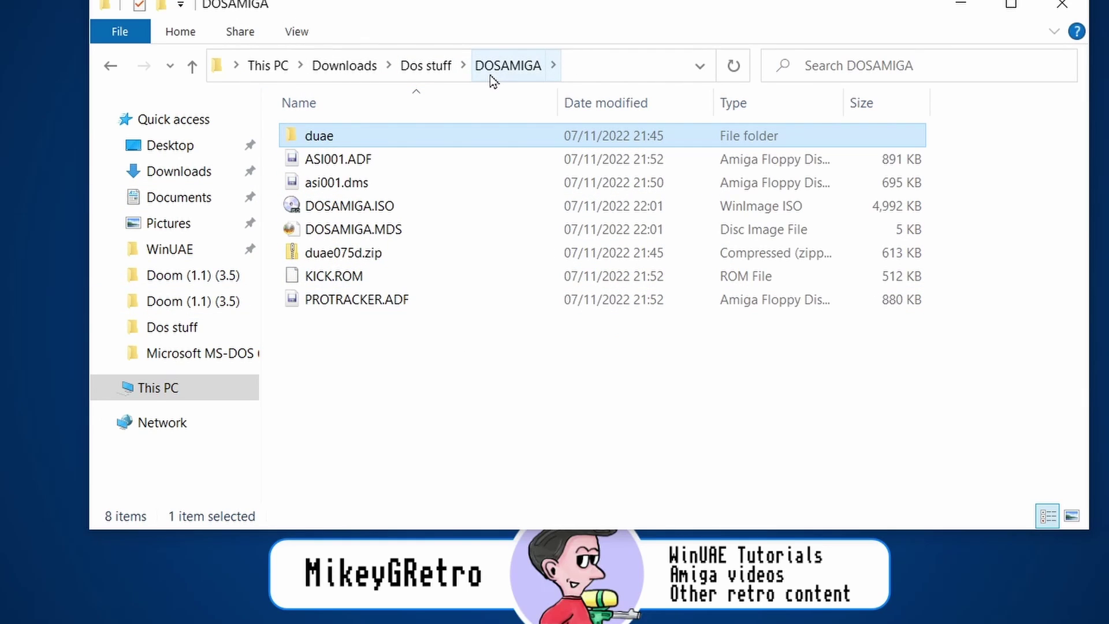
Launch ImgBurn from Start search, then bring the DOSAMIGA folder back in front.
key("super")
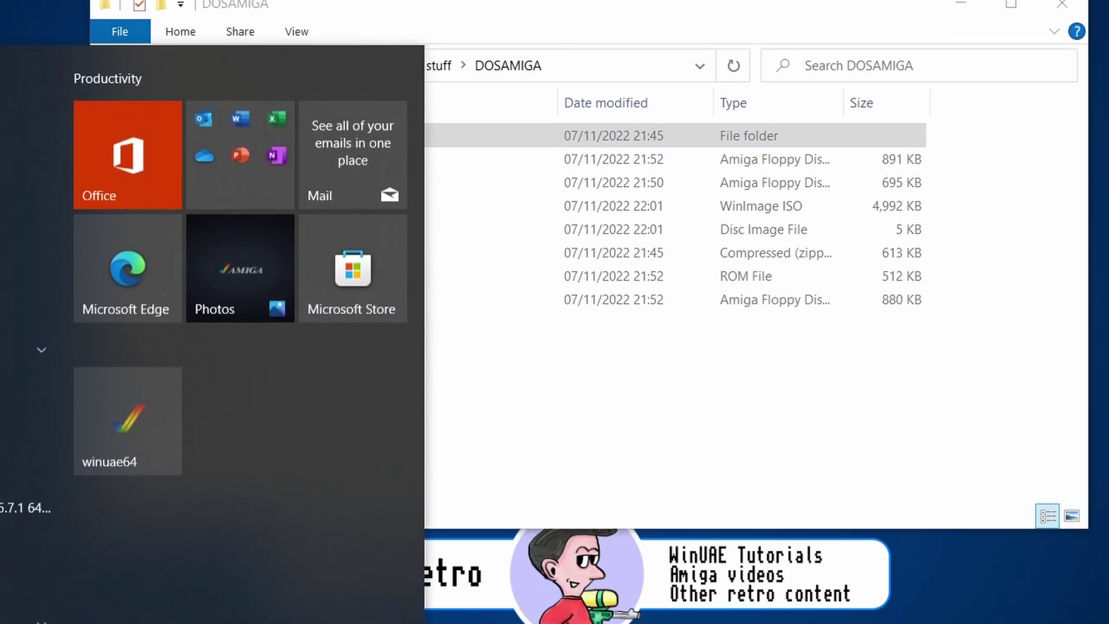
type("imgburn")
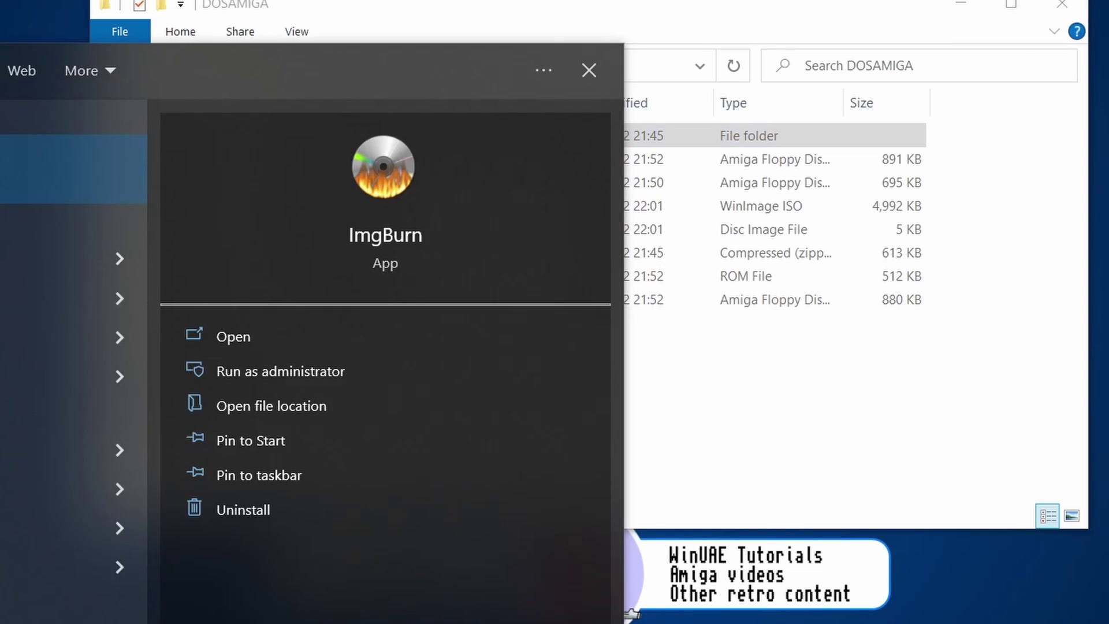
key("Return")
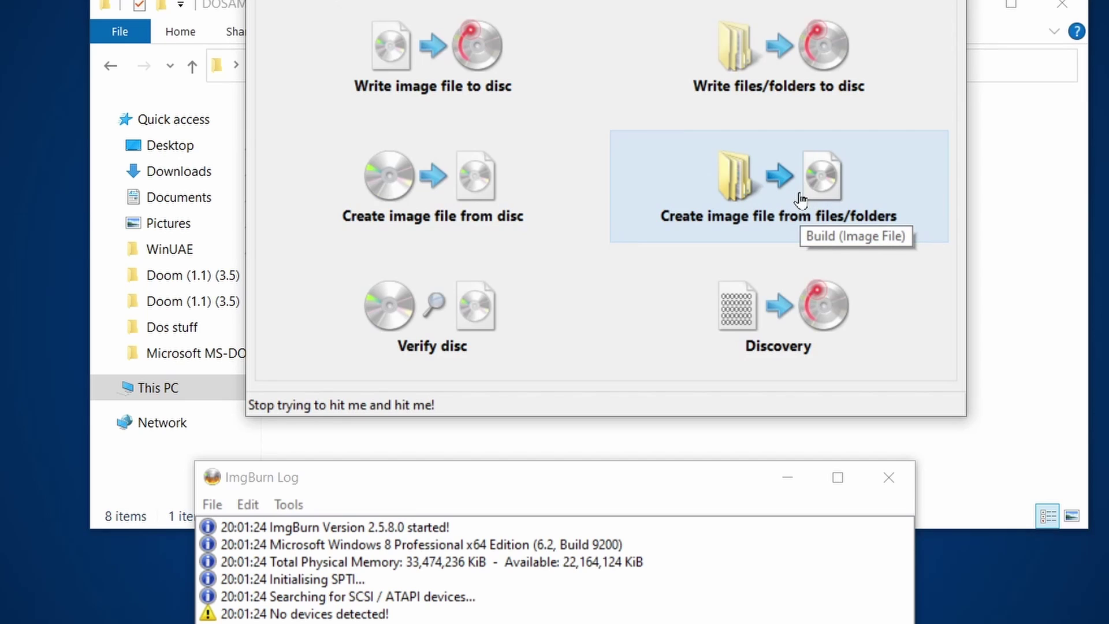
left_click(1021, 306)
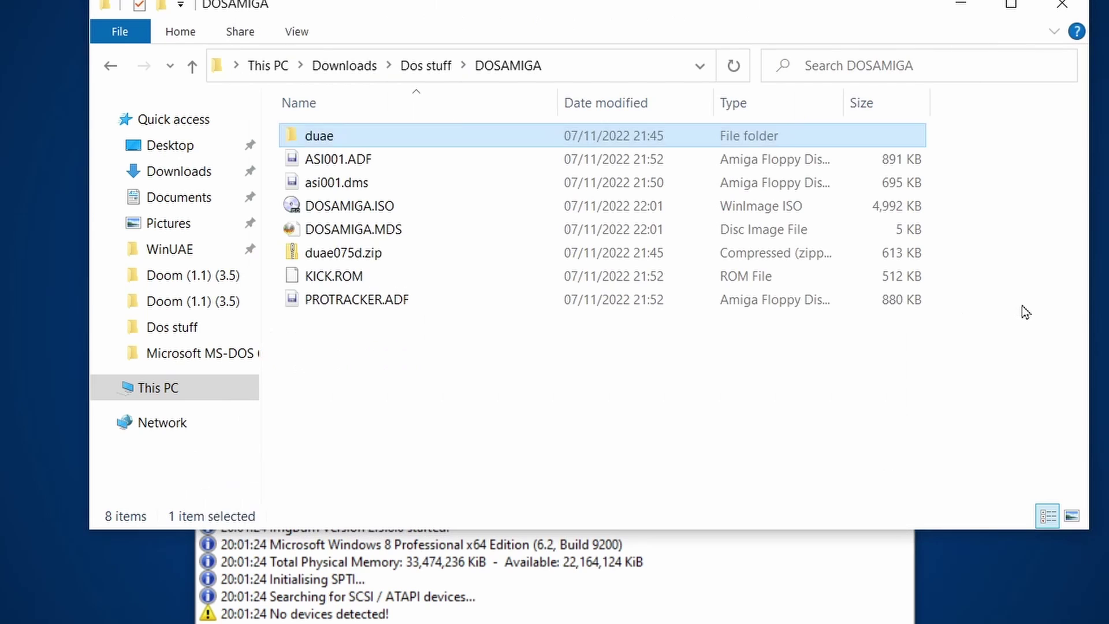
Review KICK.ROM and the duae folder, then reposition the DOSAMIGA window.
left_click(347, 277)
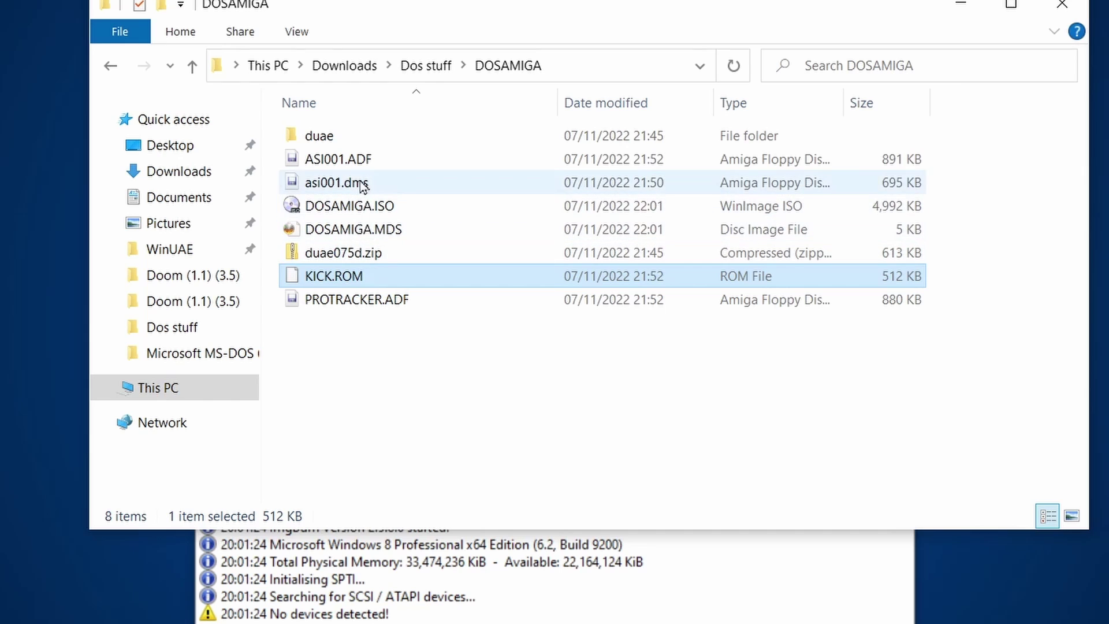
double_click(340, 140)
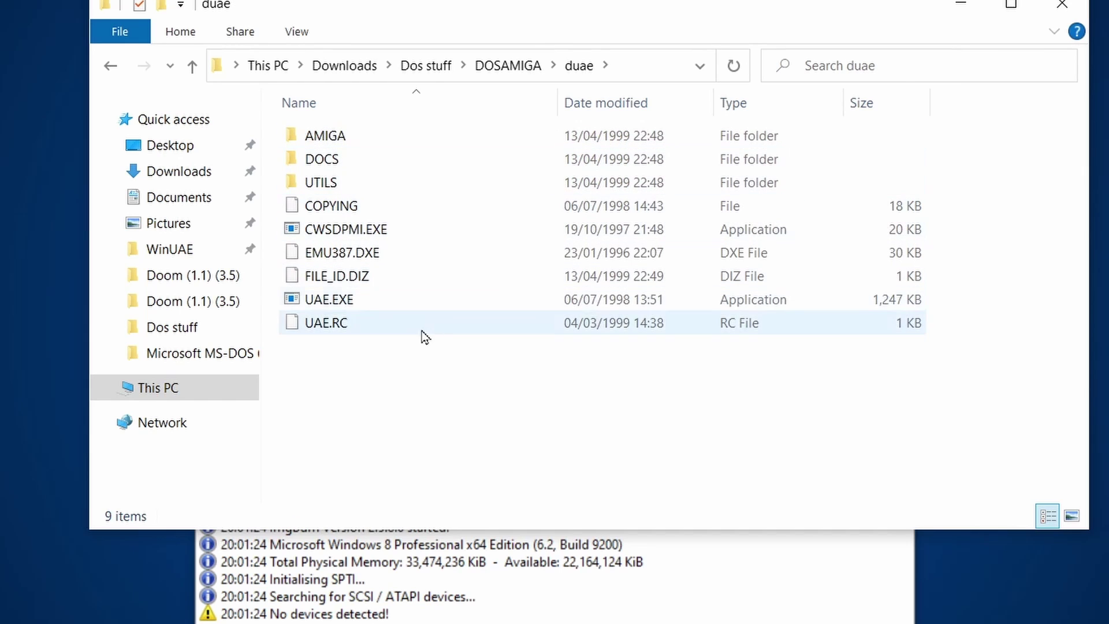
left_click(493, 68)
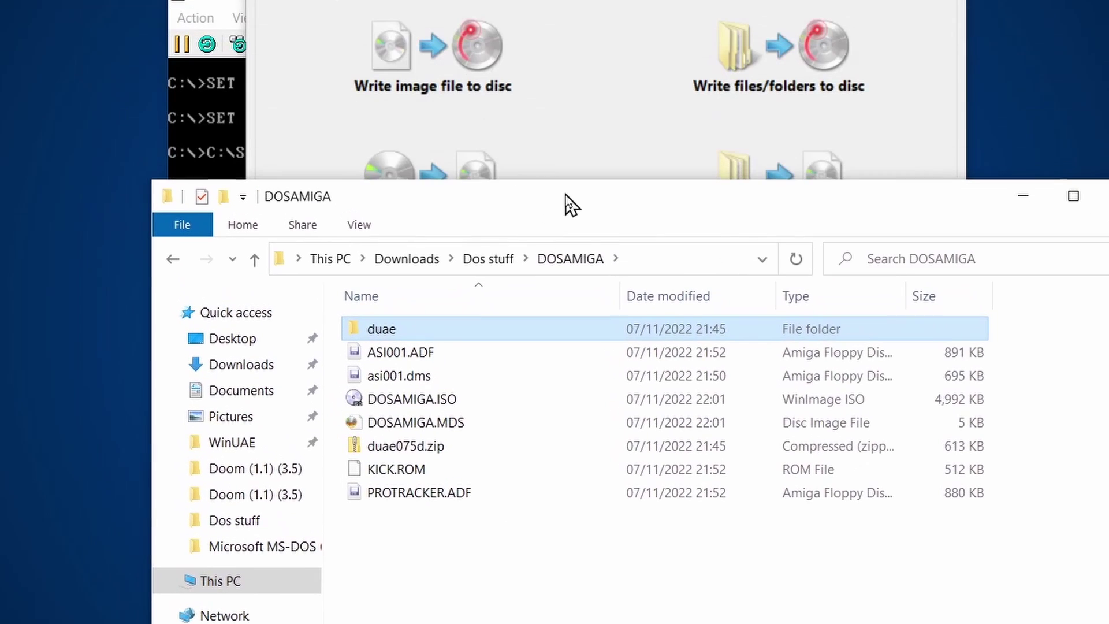
left_click_drag(566, 196, 557, 144)
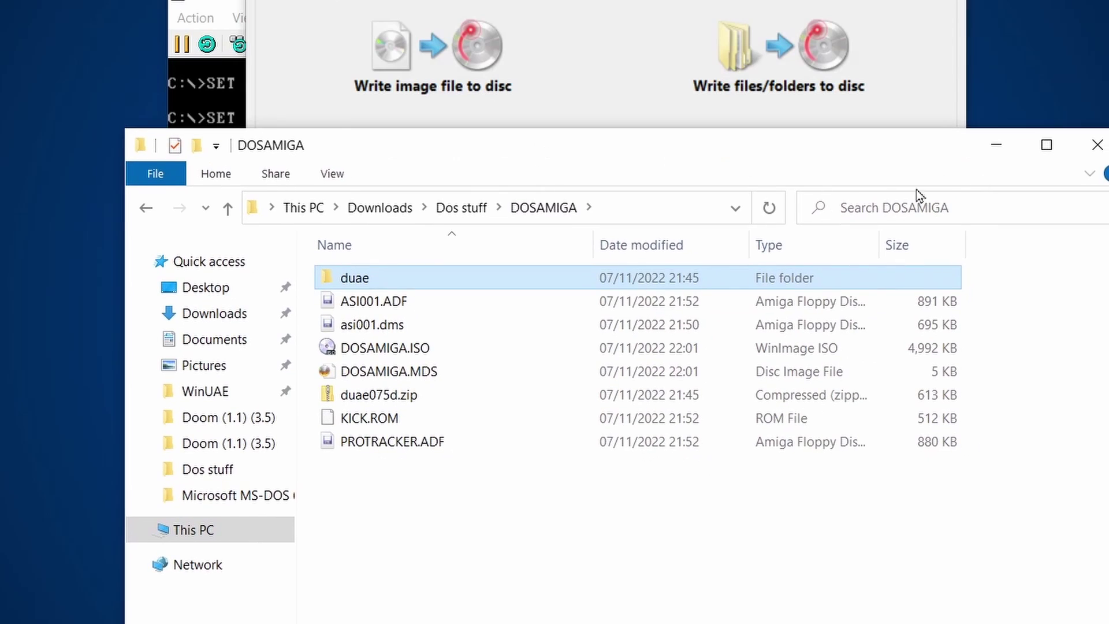
Mount DOSAMIGA.ISO as a drive using Windows Explorer.
left_click(378, 352)
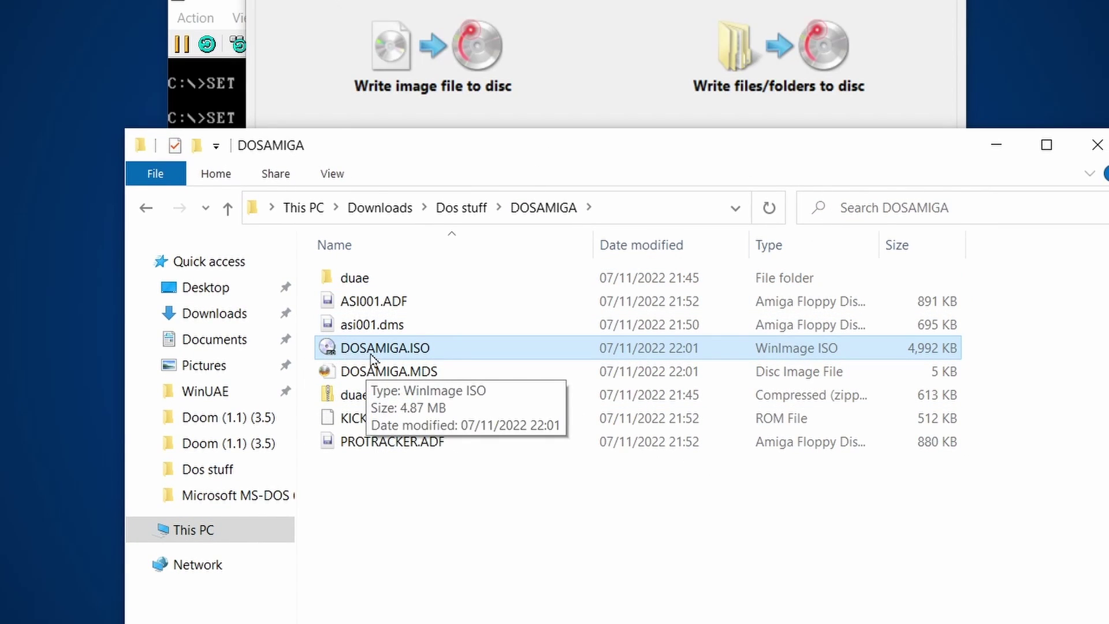
double_click(413, 350)
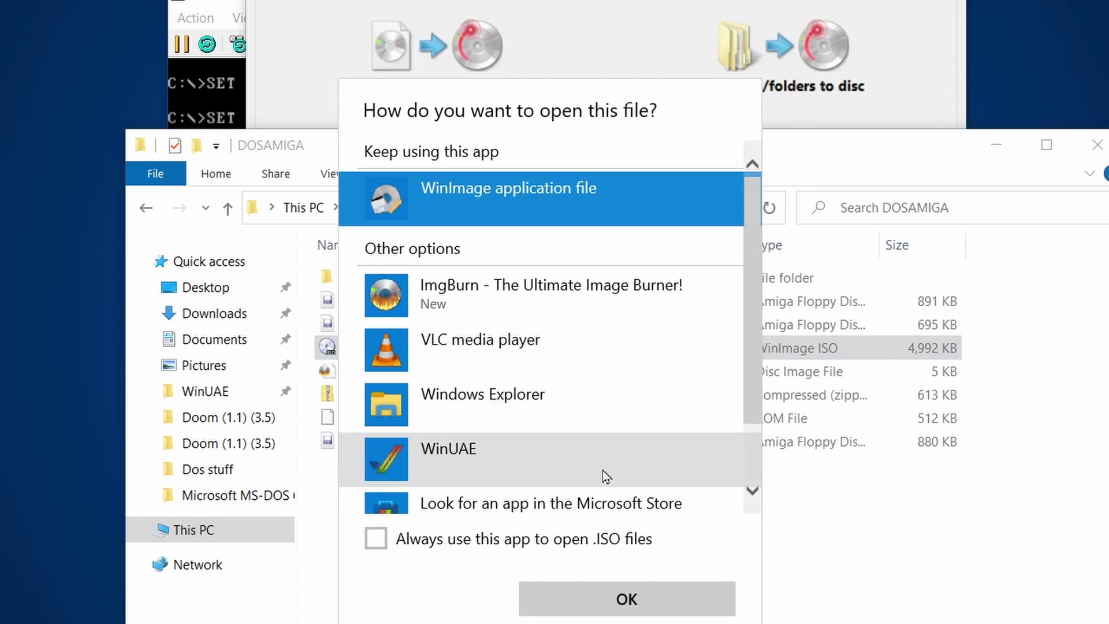
left_click(518, 417)
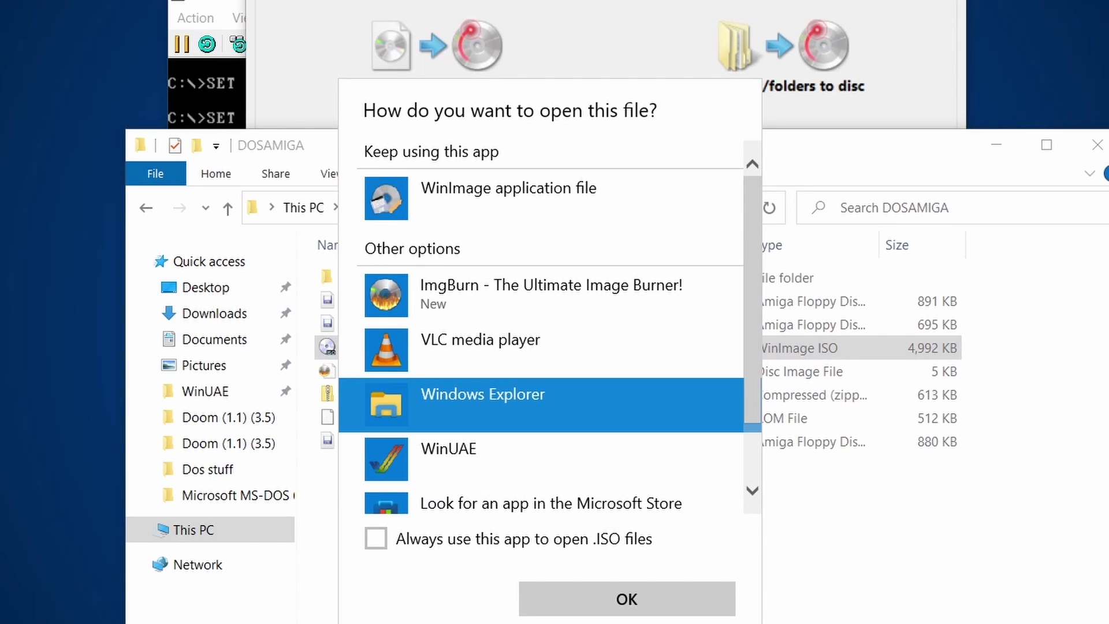
left_click(621, 601)
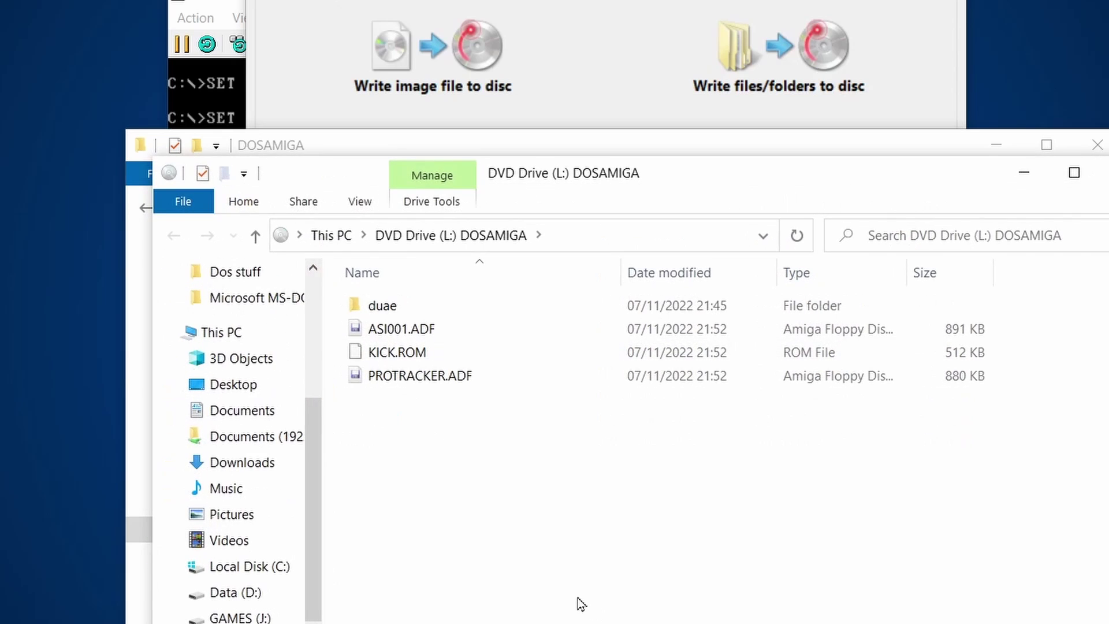
left_click_drag(553, 200, 549, 51)
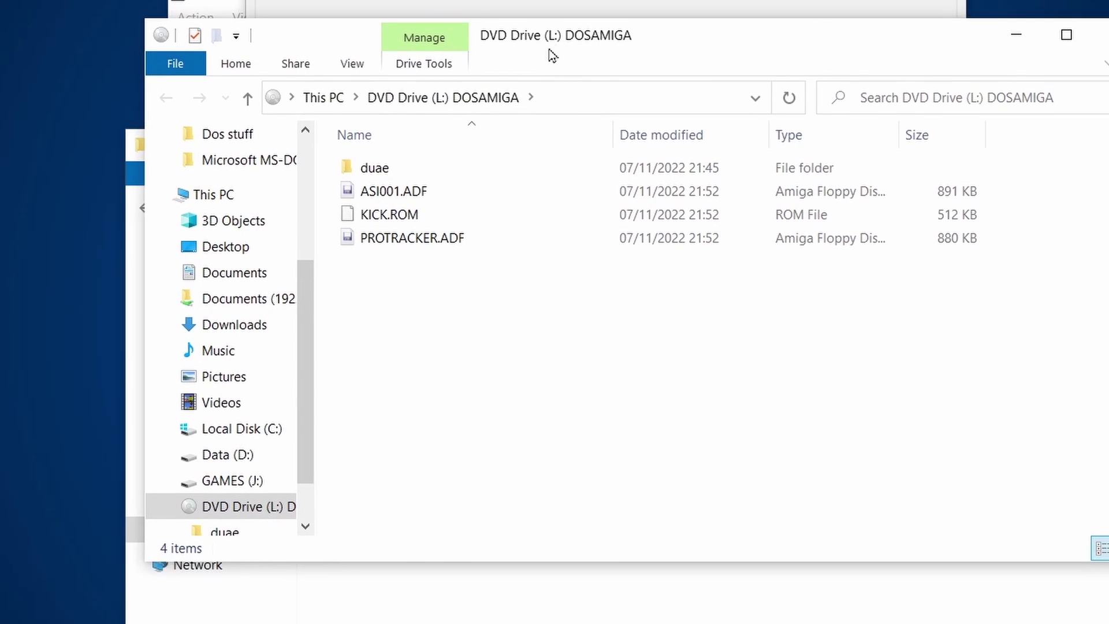
Browse the mounted DVD Drive (L:), selecting duae, ASI001.ADF and KICK.ROM.
left_click(375, 174)
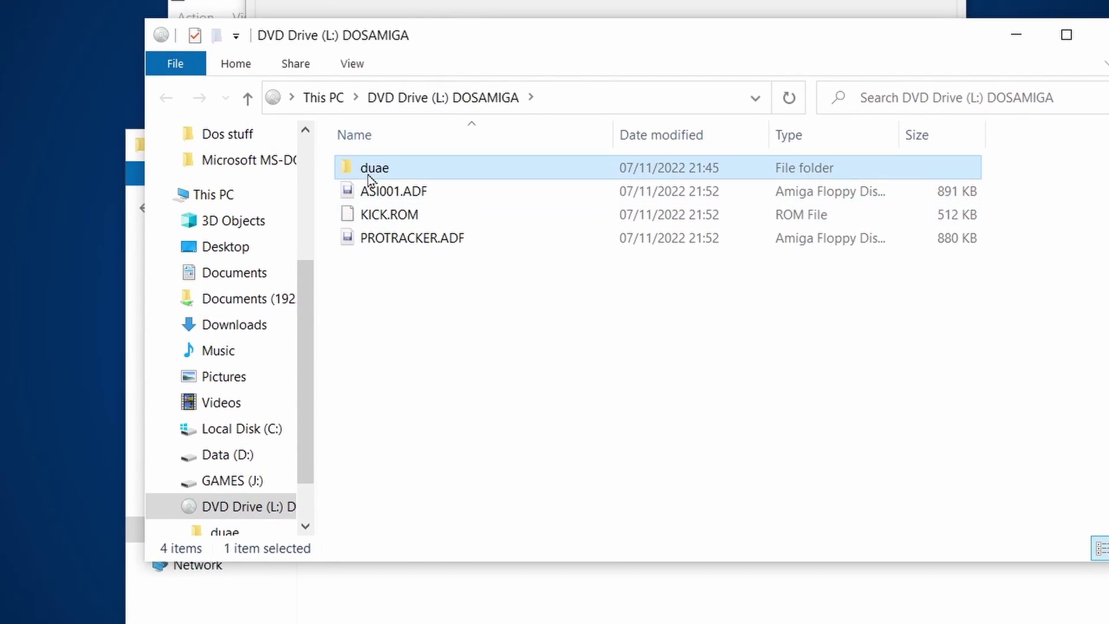
left_click(422, 269)
left_click(413, 192)
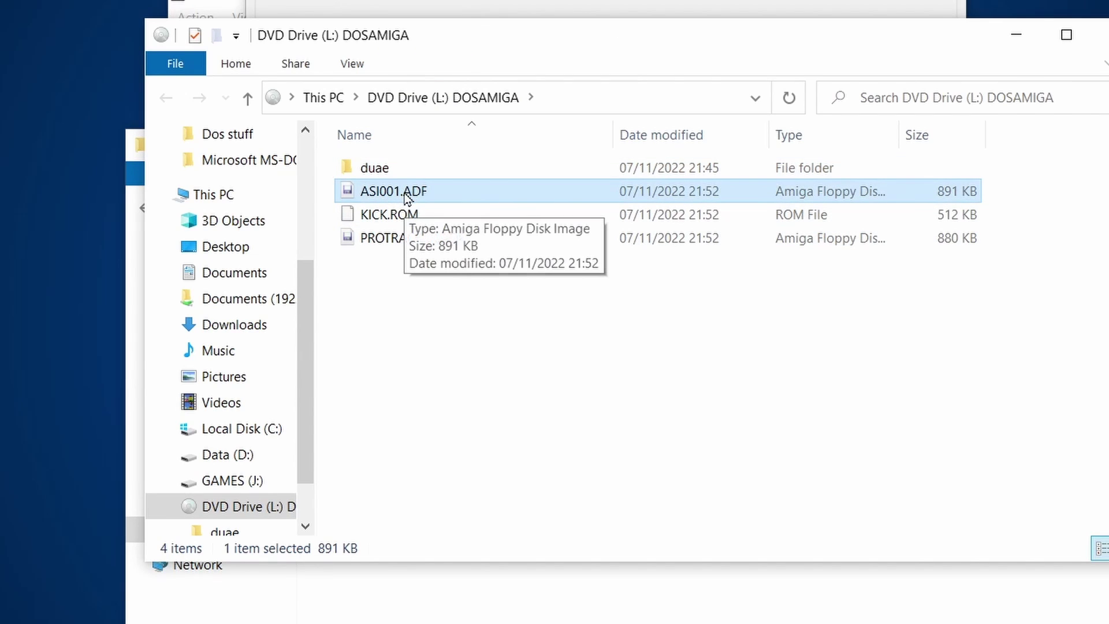
left_click(400, 219)
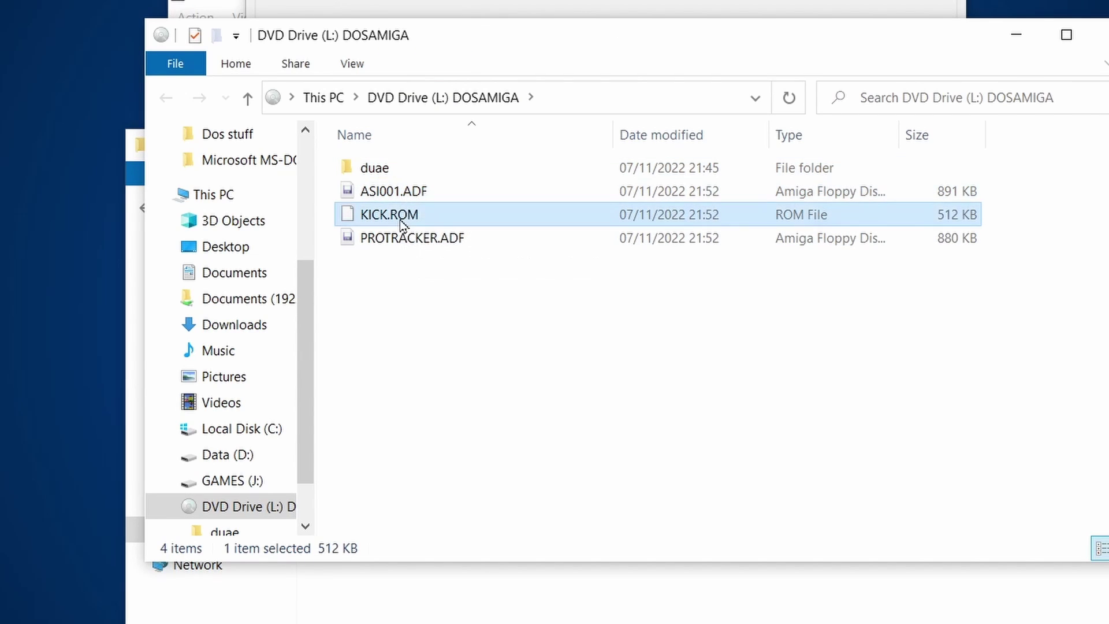
left_click(426, 295)
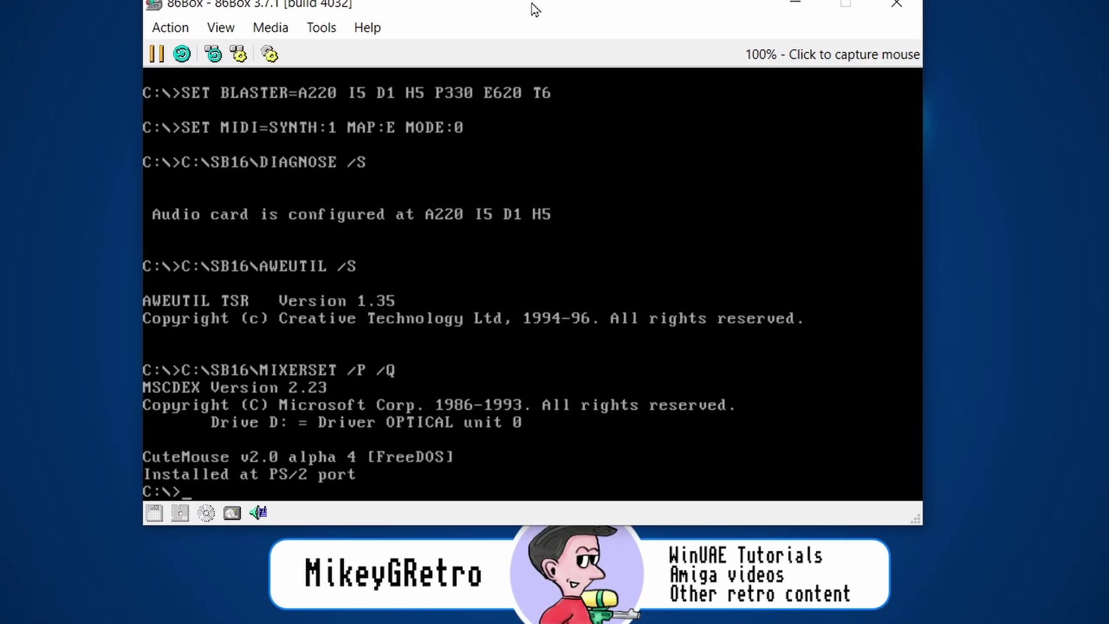
Load DOSAMIGA.ISO from Downloads\Dos stuff\DOSAMIGA into 86Box's CD-ROM drive.
left_click(548, 263)
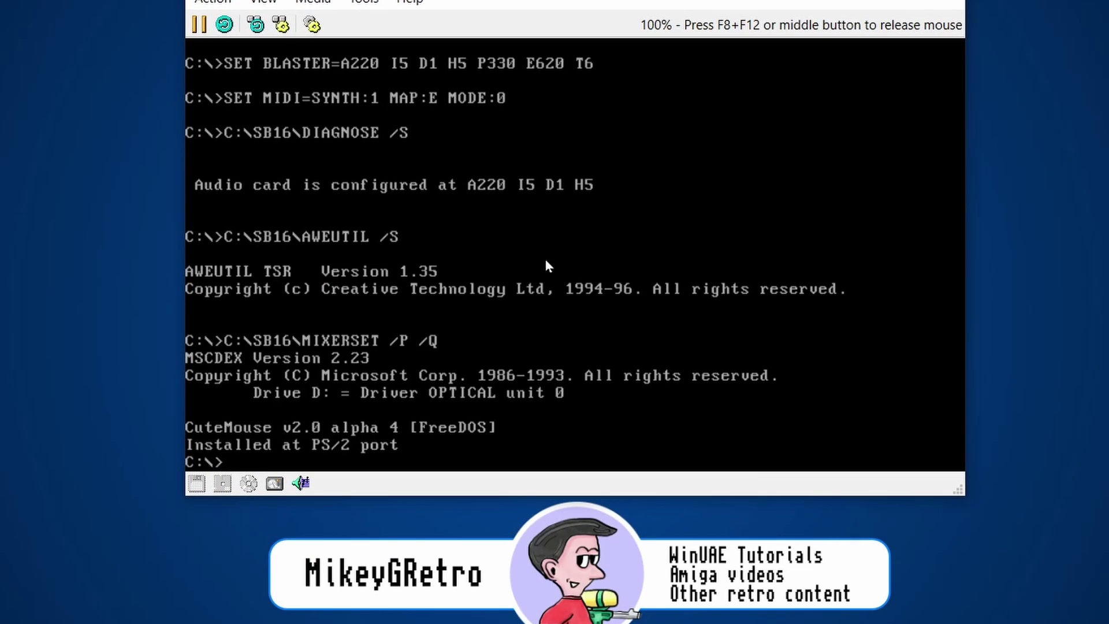
middle_click(361, 426)
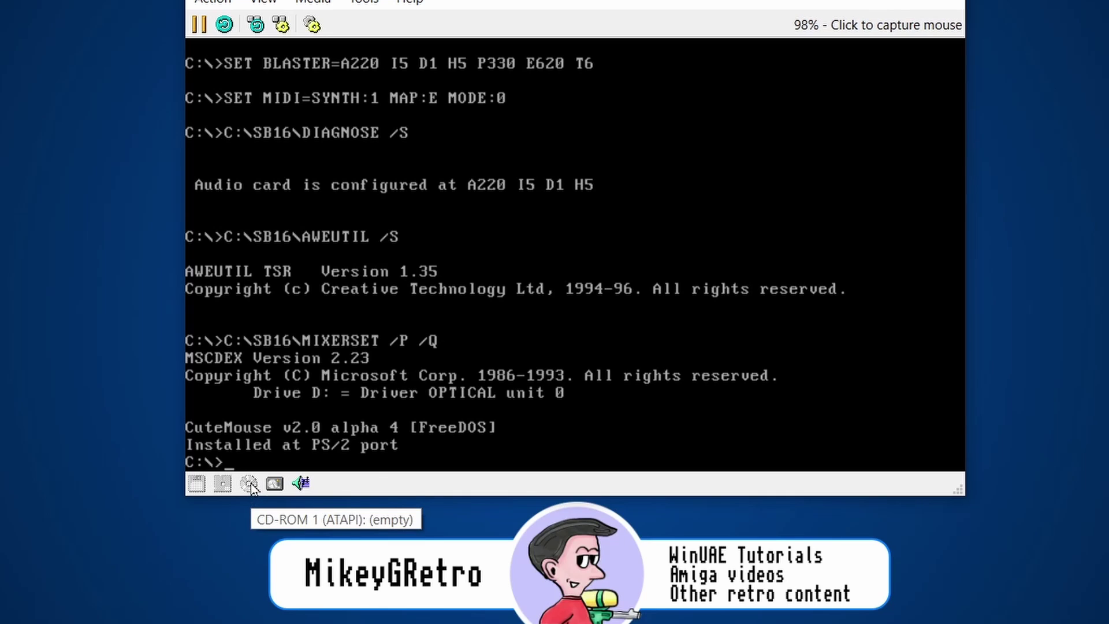
left_click(250, 484)
left_click(327, 439)
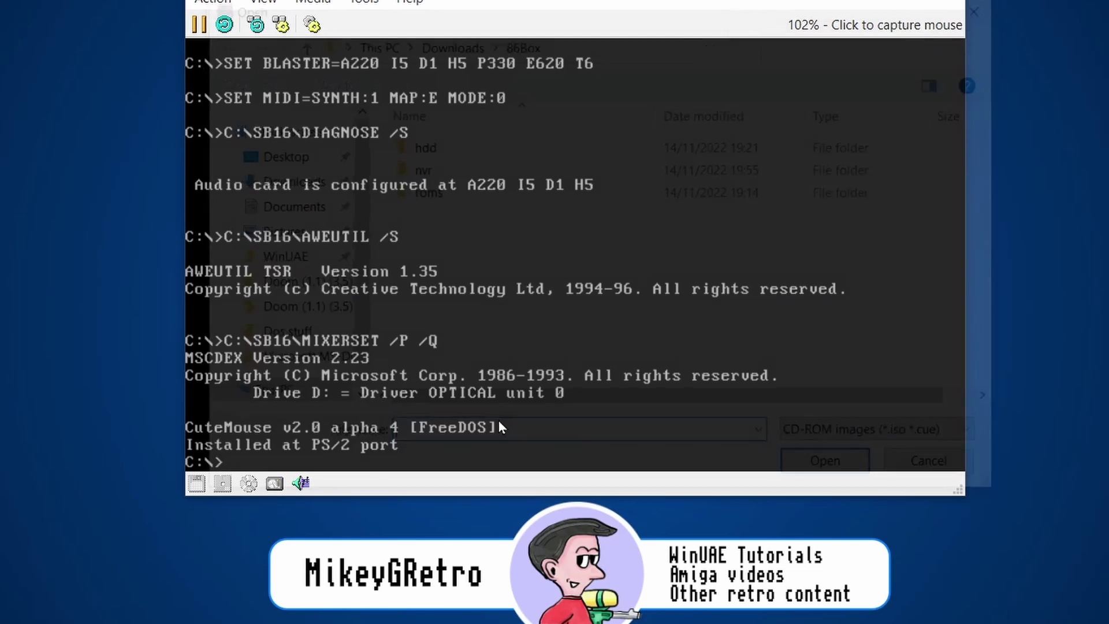
key("alt+Up")
double_click(445, 171)
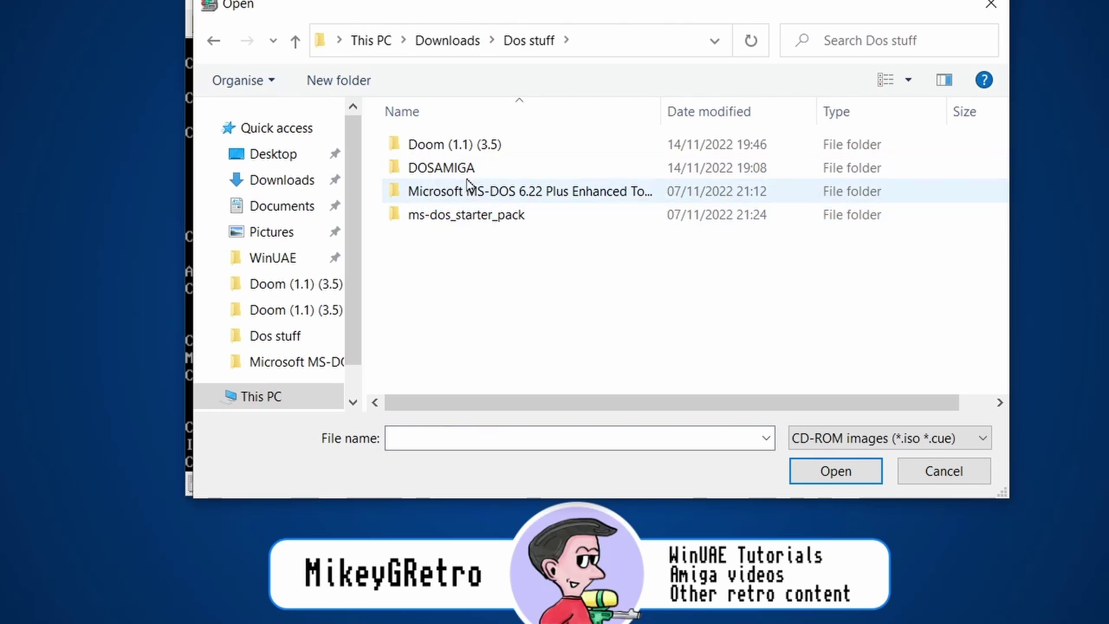
double_click(445, 171)
left_click(465, 173)
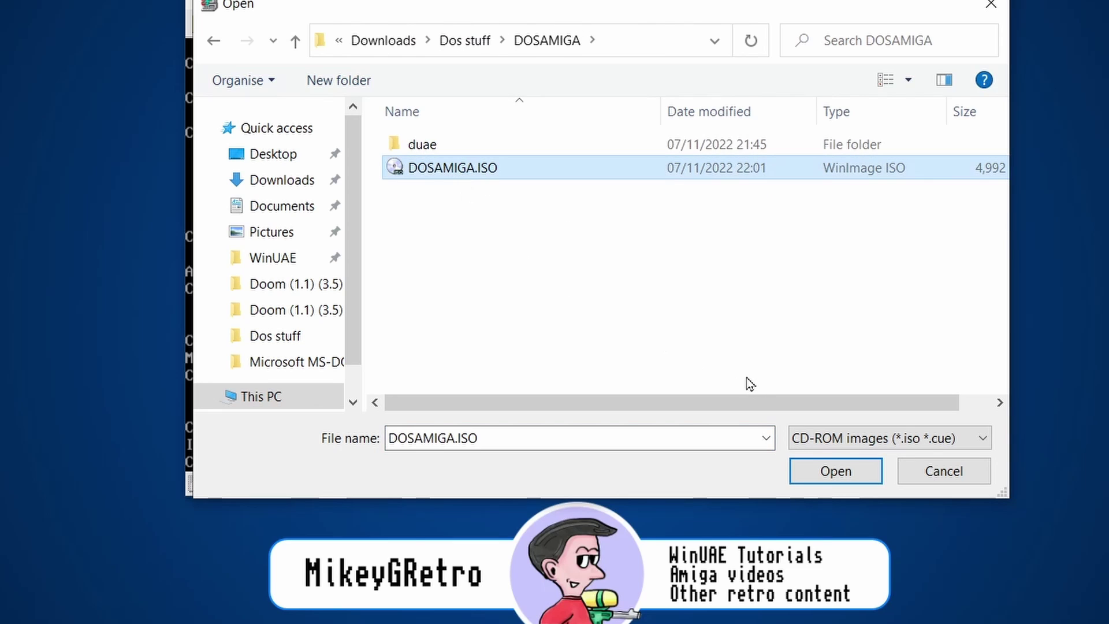
left_click(826, 472)
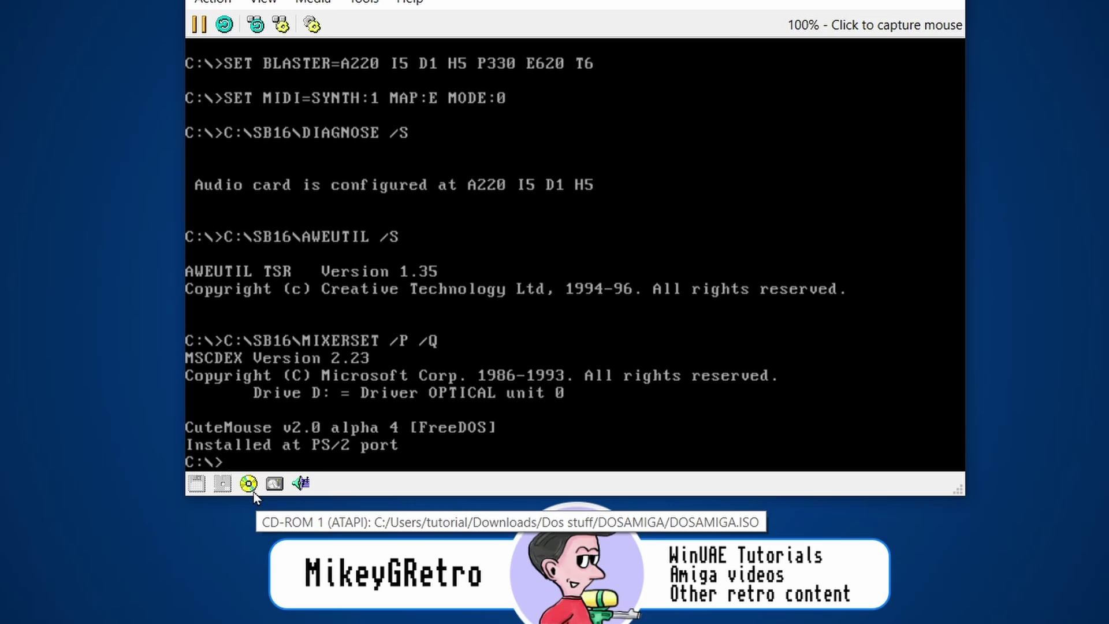
Switch the DOS prompt to D: and list the DOSAMIGA CD's contents with dir.
left_click(257, 456)
type("D:")
key("Return")
type("dir")
key("BackSpace")
key("BackSpace")
key("BackSpace")
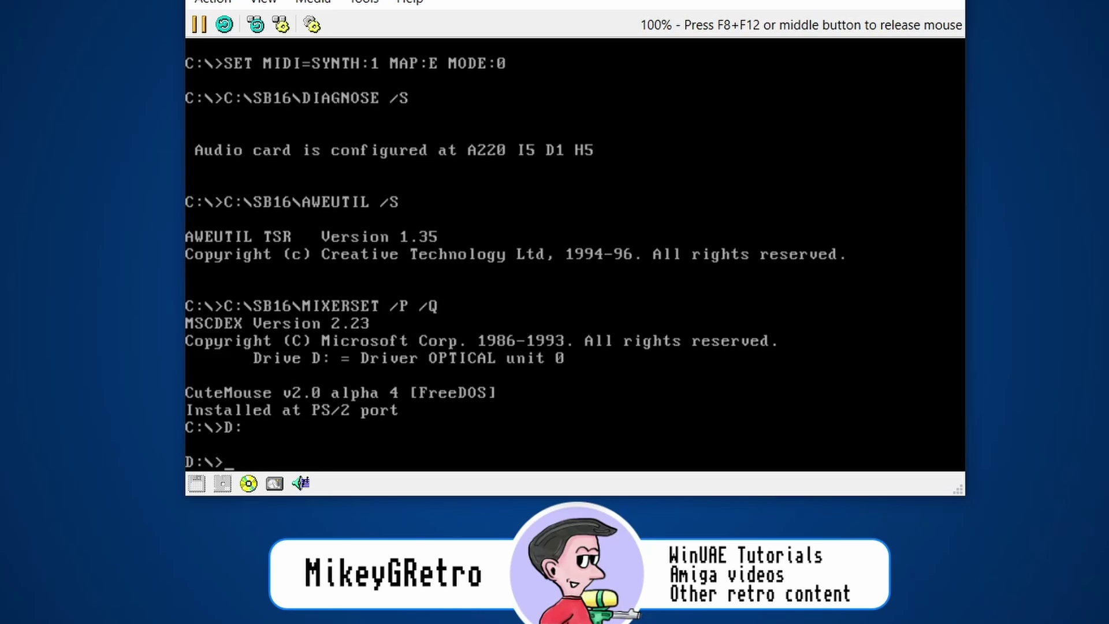
type("dir")
key("Return")
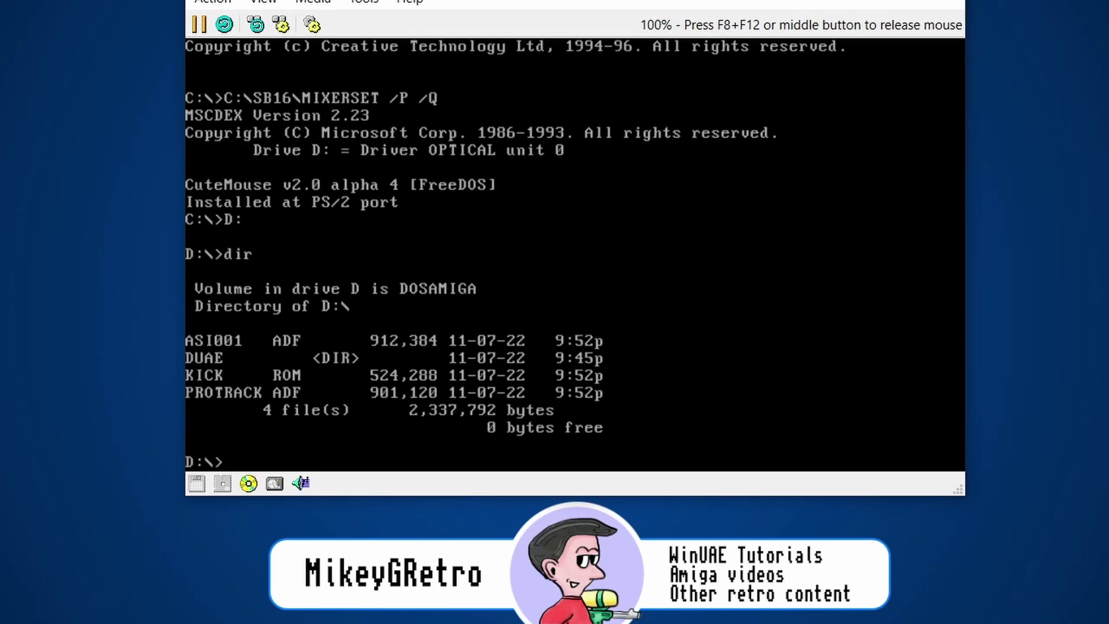
Return to drive C: and create the AMIGA directory with mkdir.
type("C:")
key("Return")
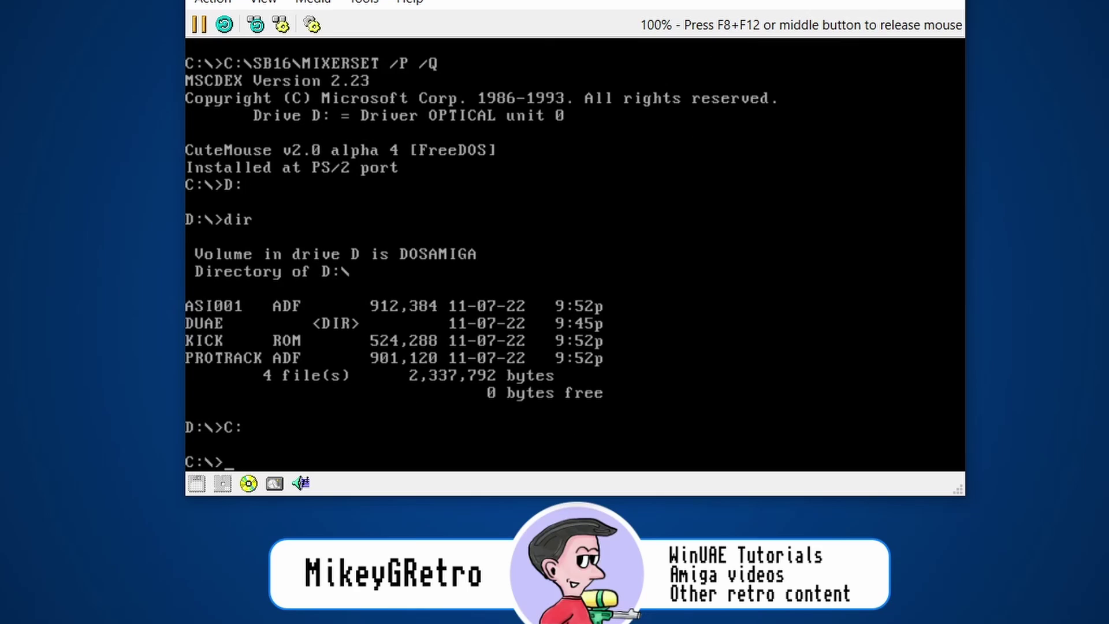
type("mkdir AMIGA")
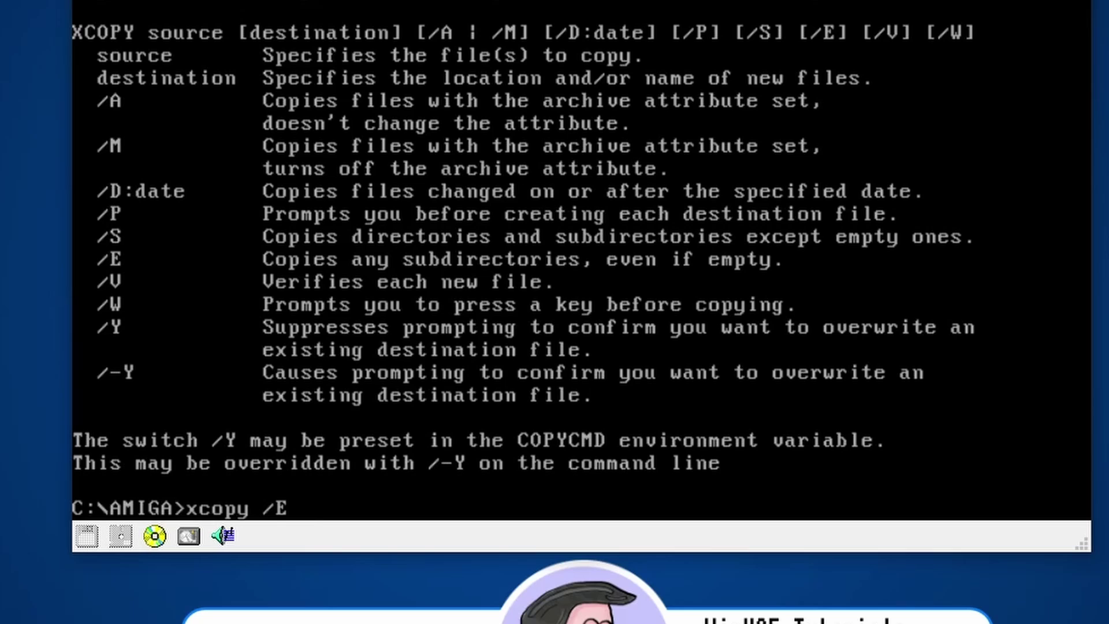
Copy everything on D:, subfolders included, into C:\AMIGA with xcopy /E, overwriting all files.
type("D:*.* C:\\AMIGA")
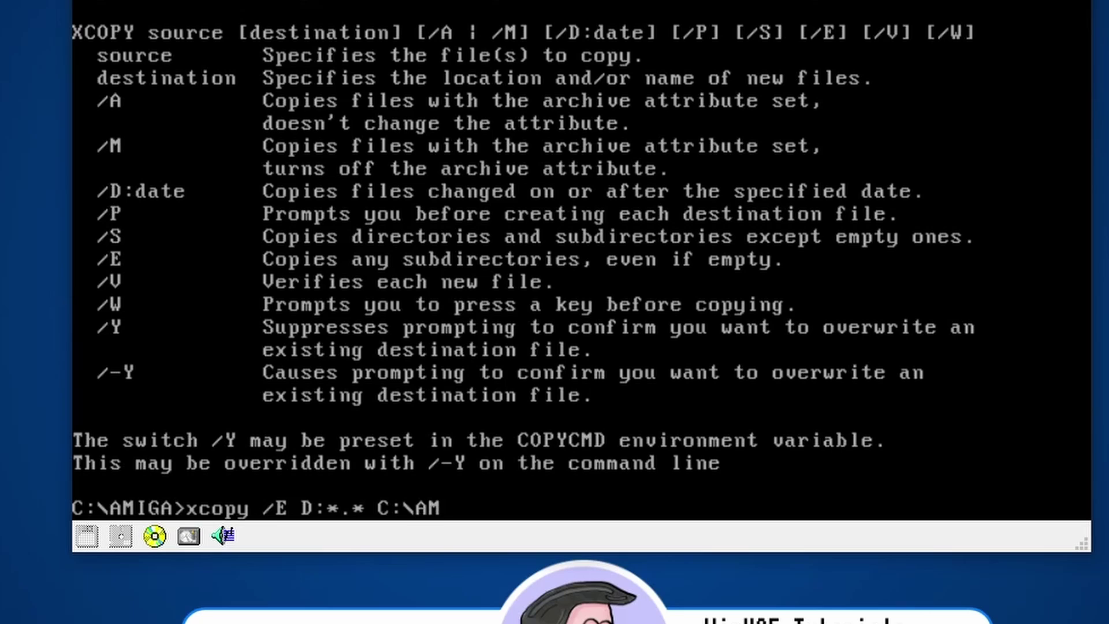
key("Return")
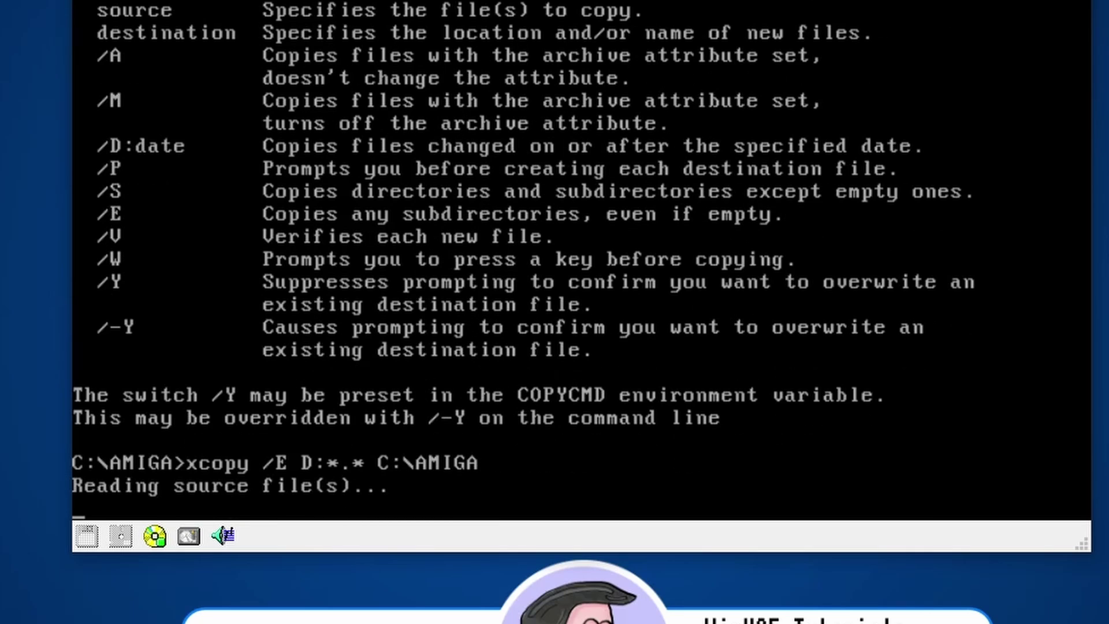
type("a")
key("Return")
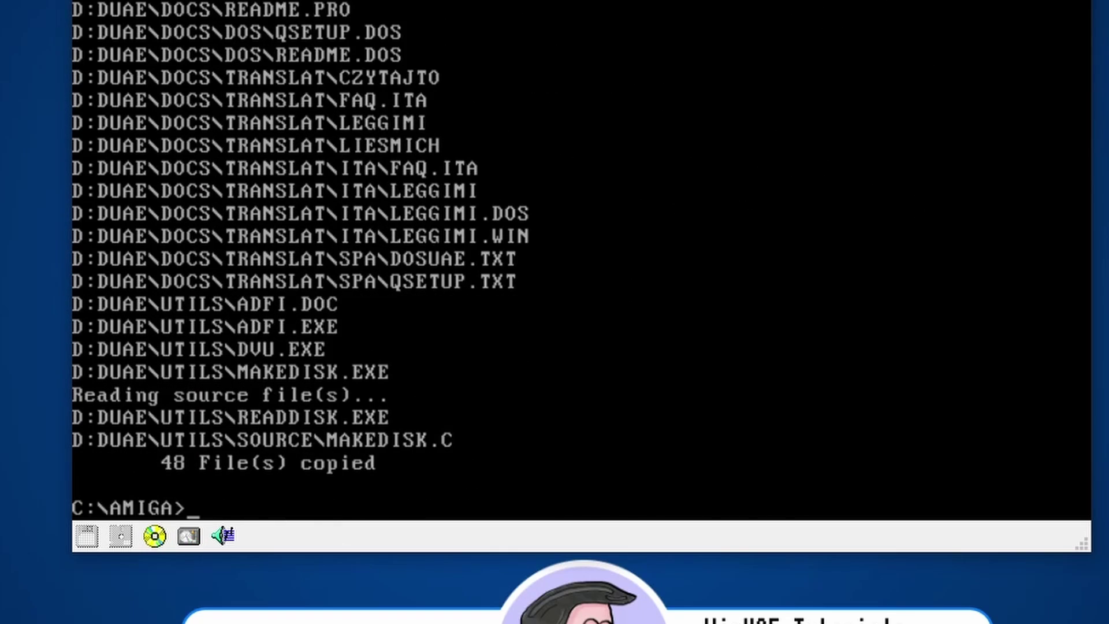
type("d")
type("ir")
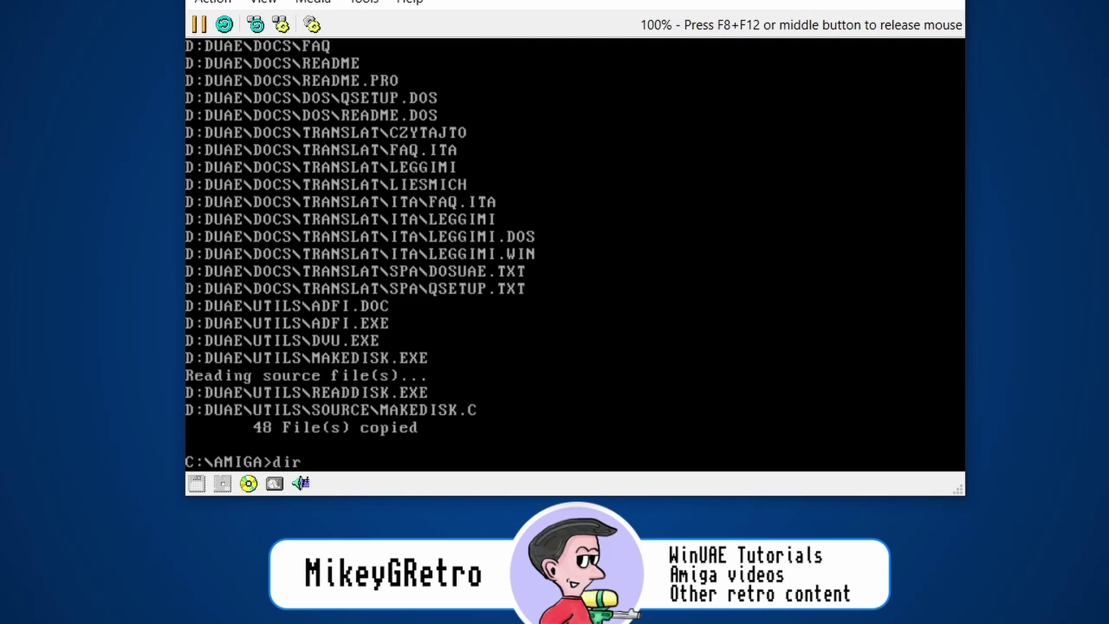
List C:\AMIGA and change into the DUAE folder.
key("Return")
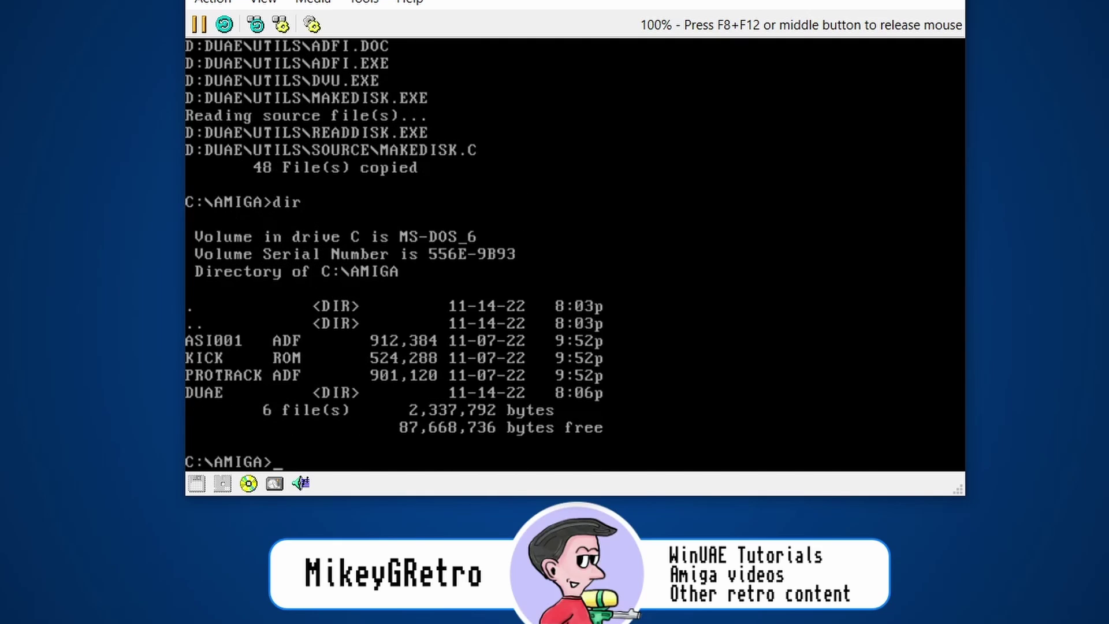
type("cd DUAE")
key("Return")
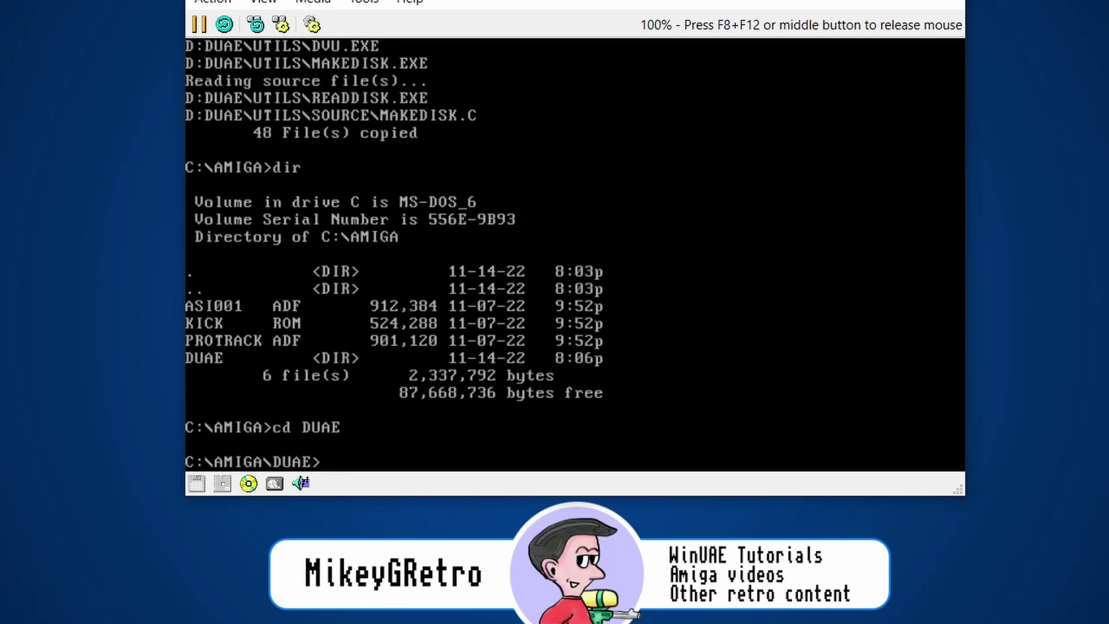
List the DUAE folder's contents and launch DosUAE with uae.
type("dir")
key("Return")
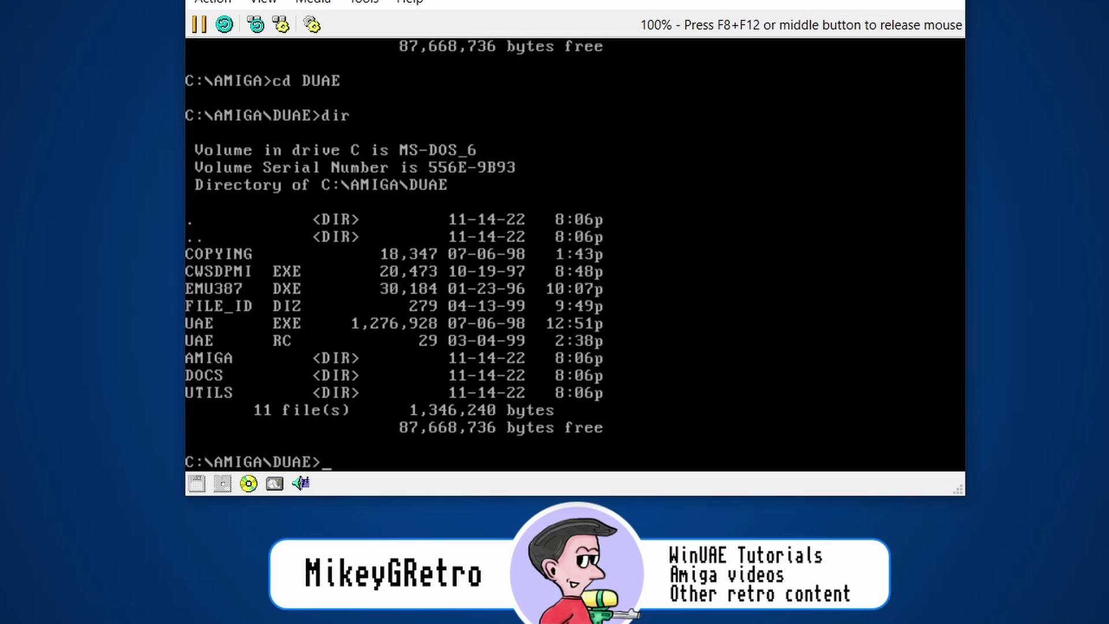
type("uae")
key("Return")
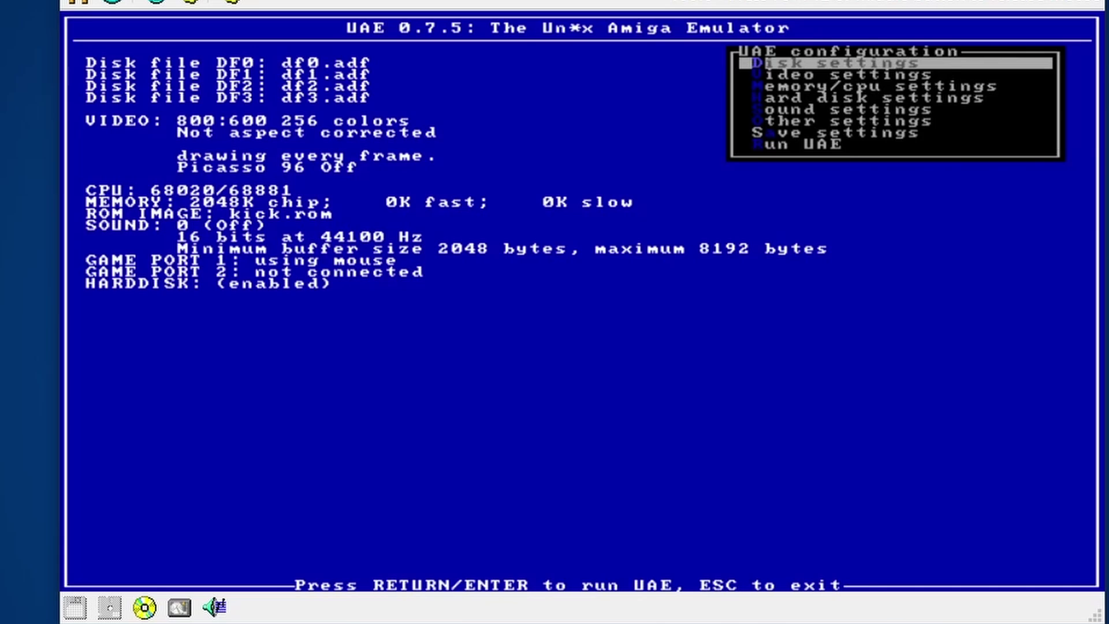
In Disk settings, load c:/amiga/asi001.adf into drive DF0 and return to the main menu.
key("Down")
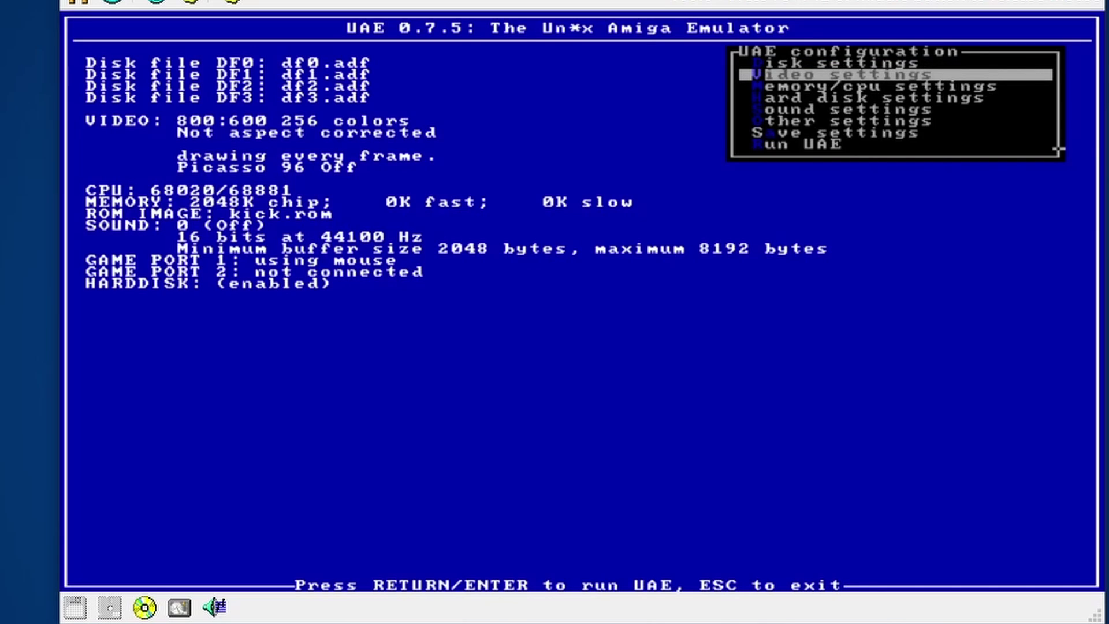
key("Up")
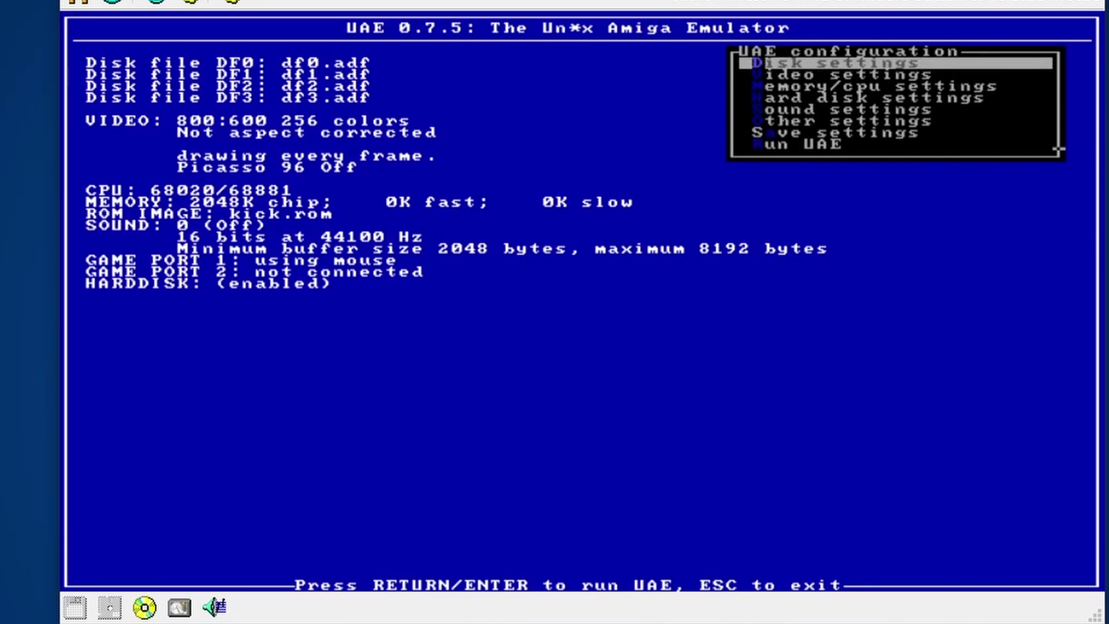
key("Down")
key("Down")
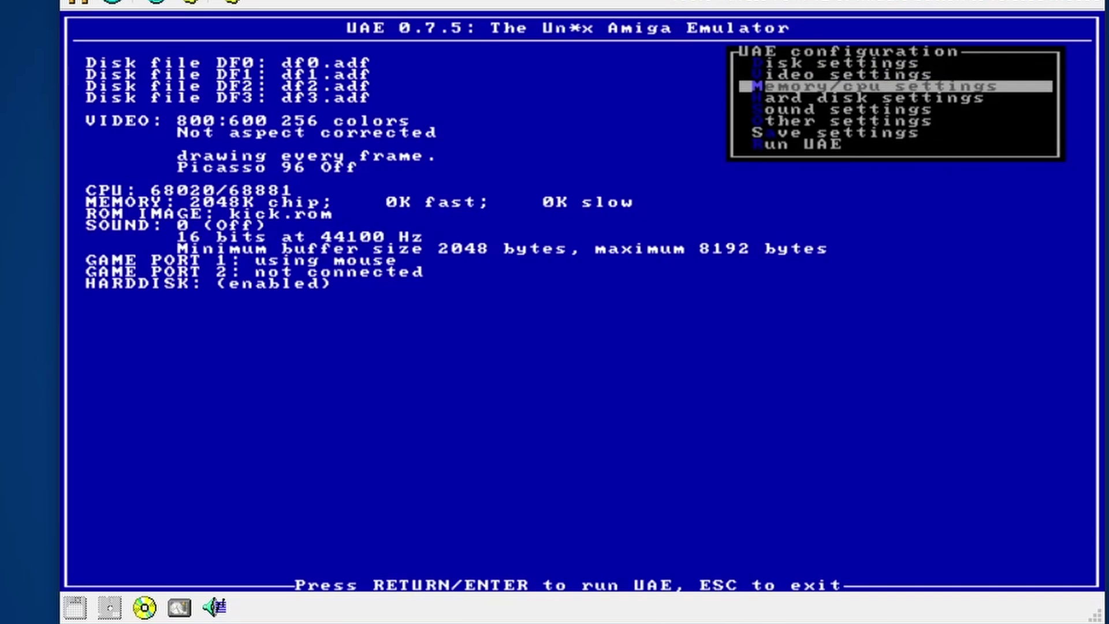
key("Down")
key("Down")
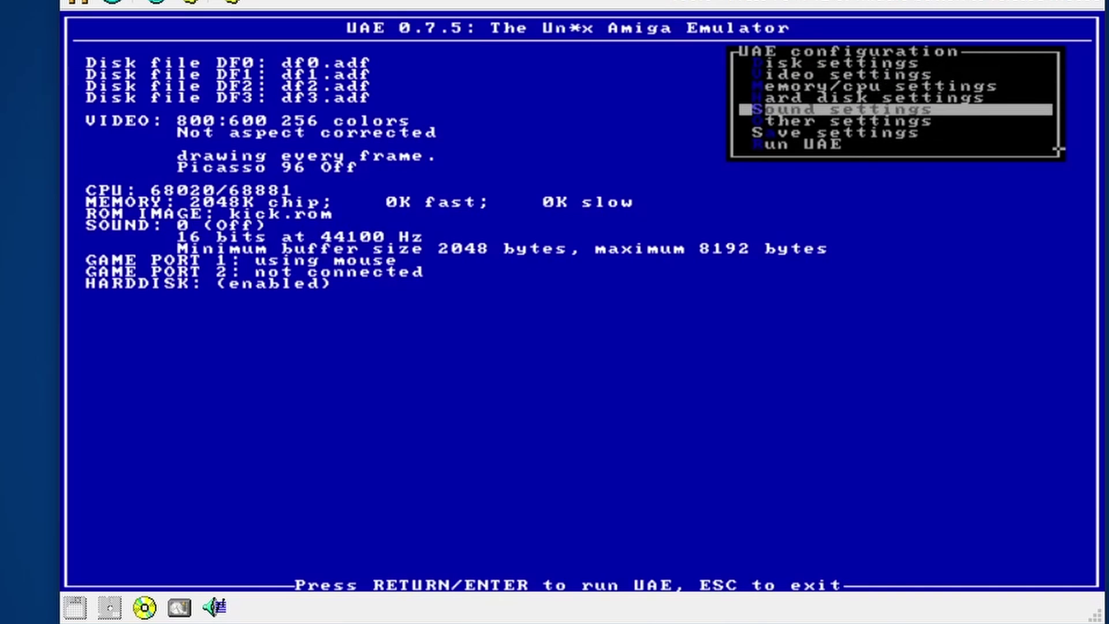
key("Down")
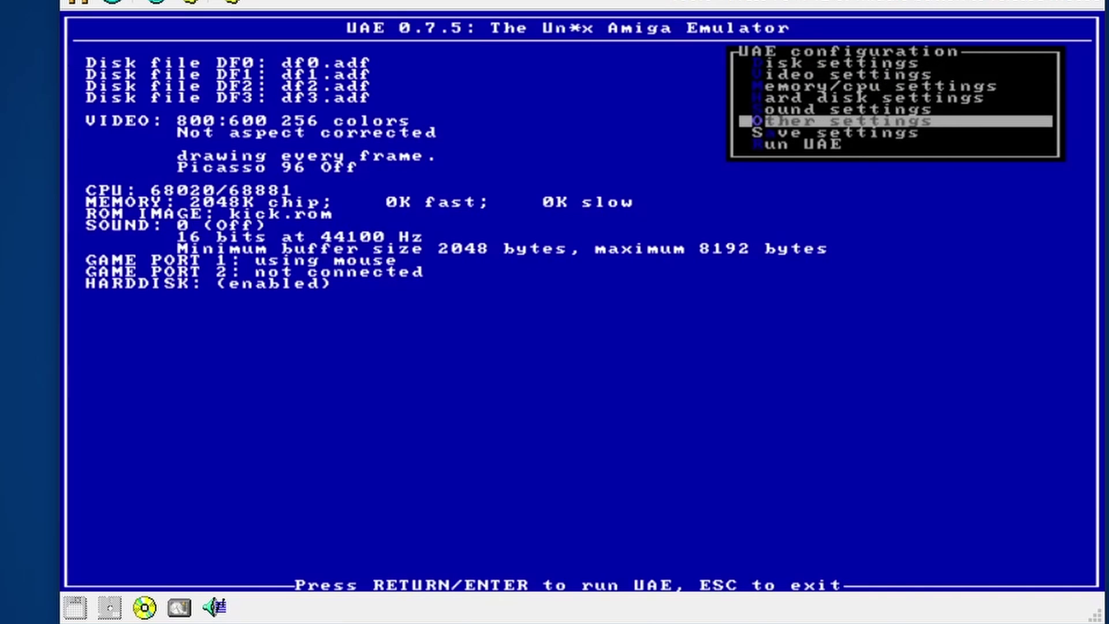
key("Up")
key("Up")
key("Up")
key("Up")
key("Up")
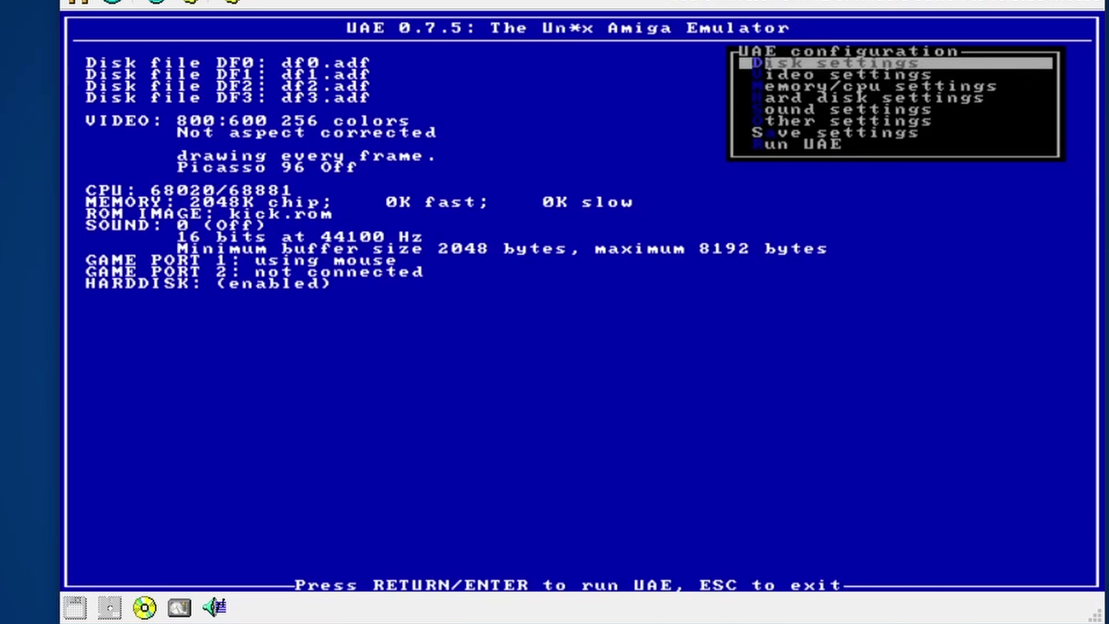
key("Return")
key("Return")
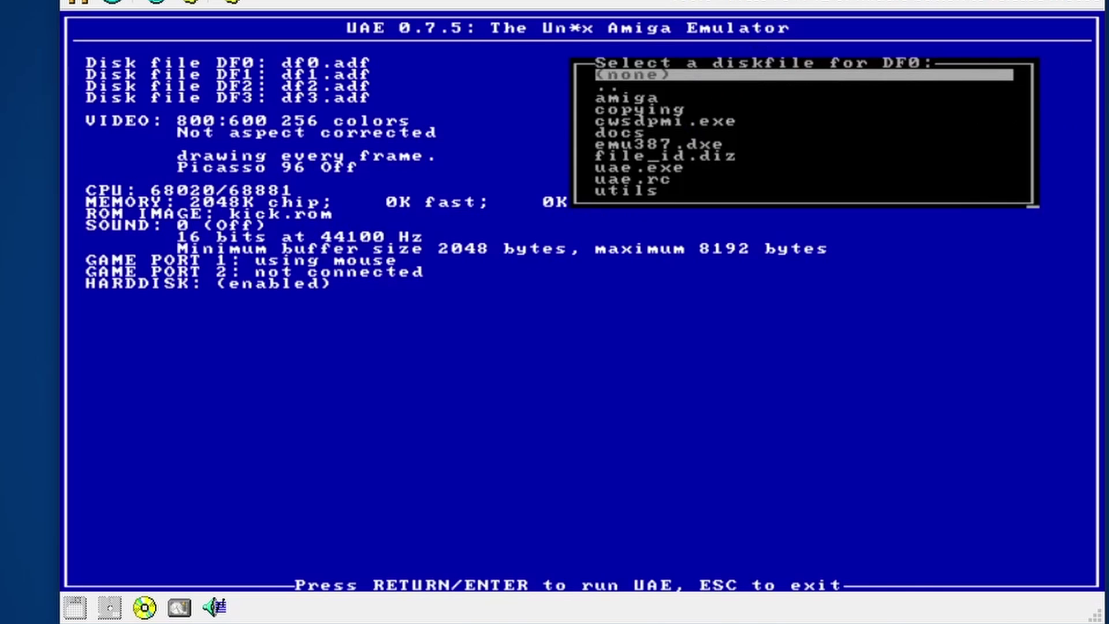
key("Down")
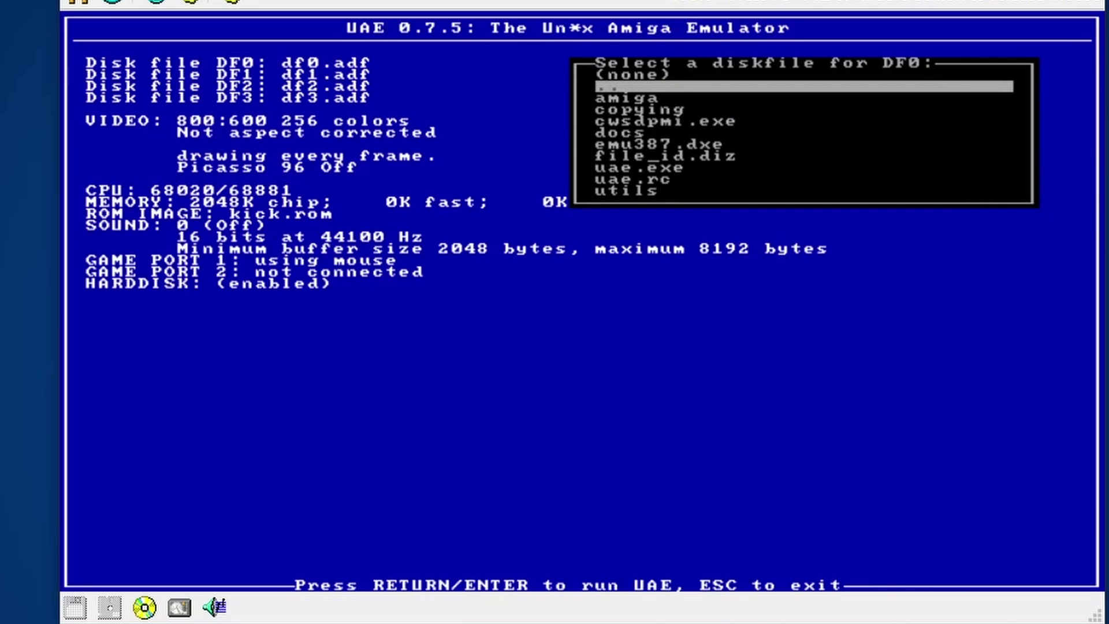
key("Return")
key("Down")
key("Down")
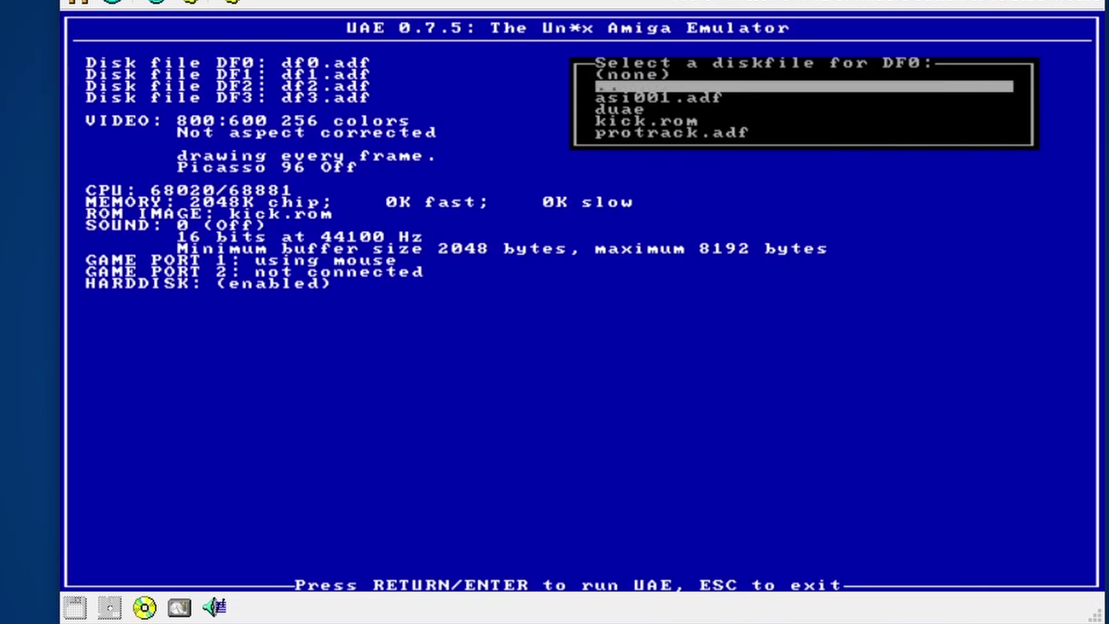
key("Return")
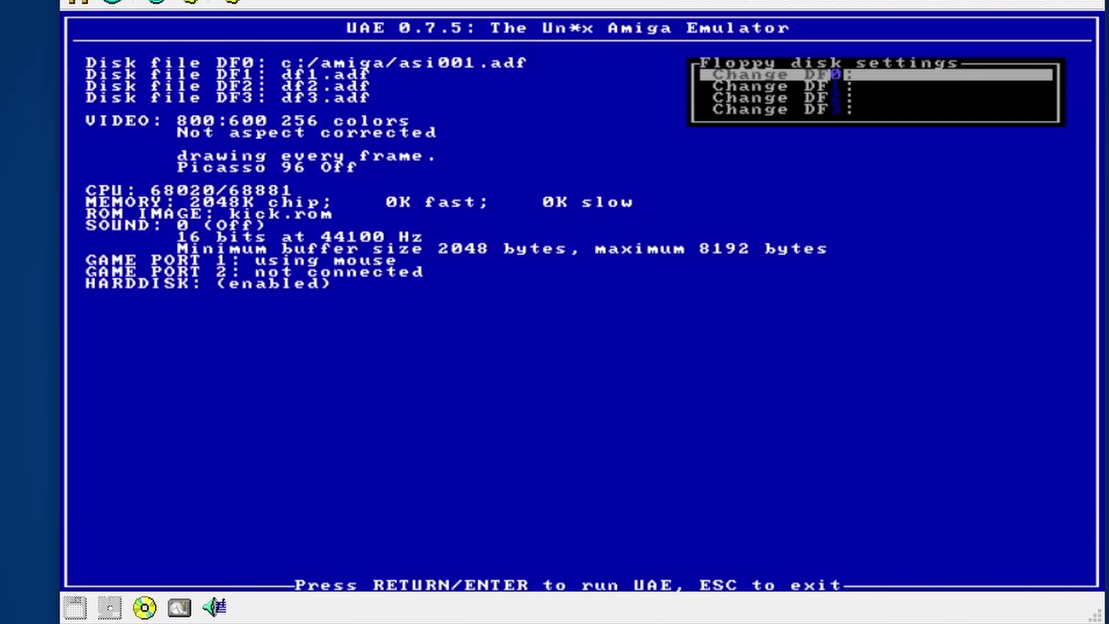
key("Escape")
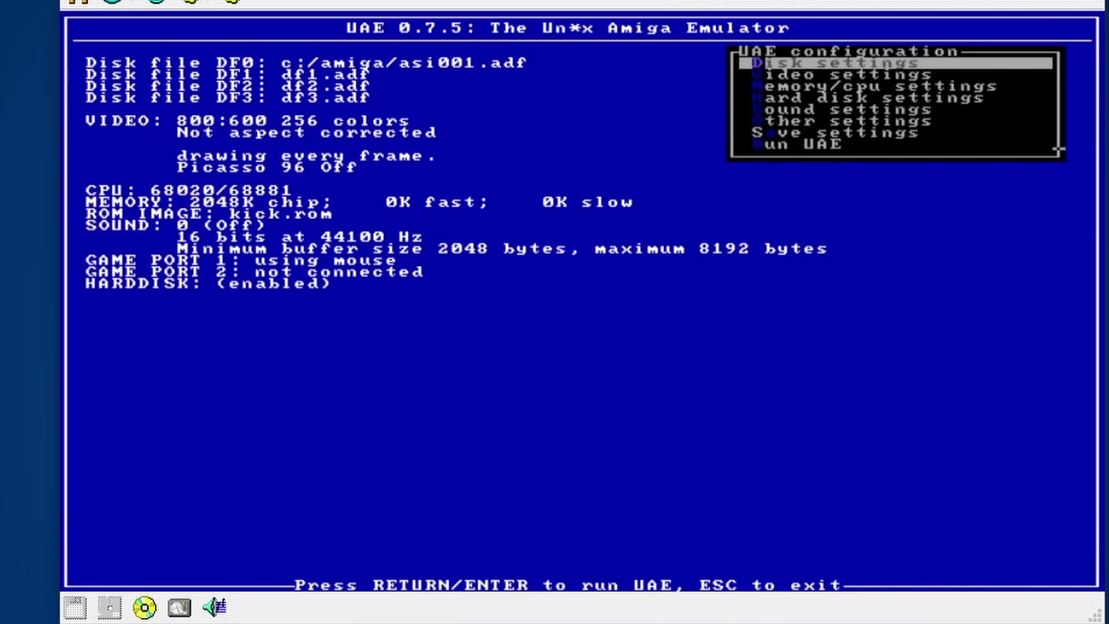
Select c:/amiga/kick.rom as the ROM image in the Memory/CPU settings.
key("Down")
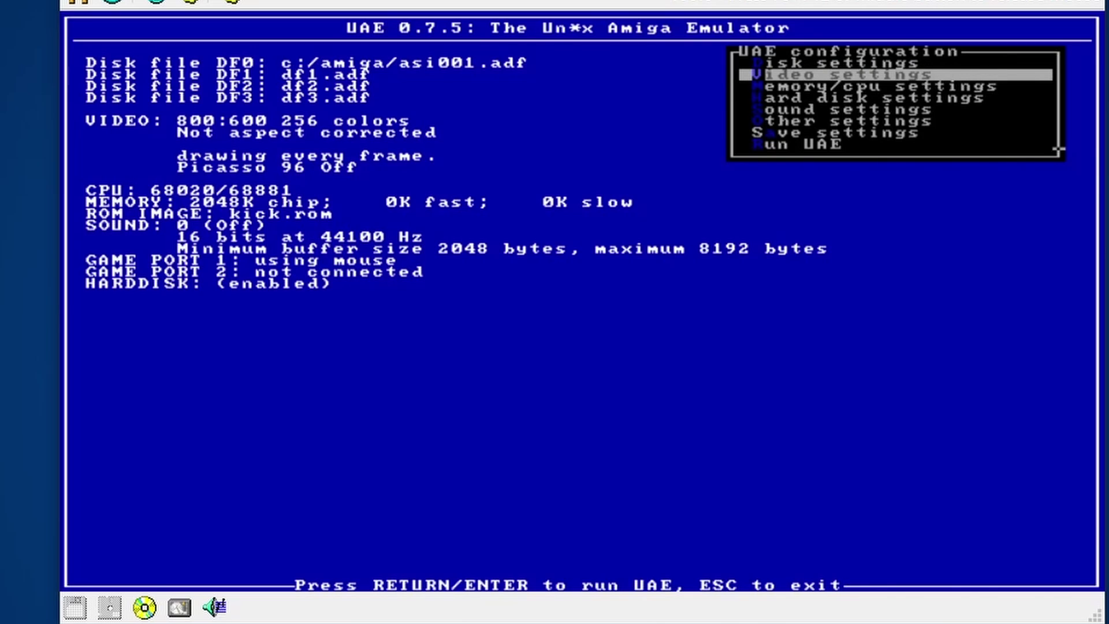
key("Down")
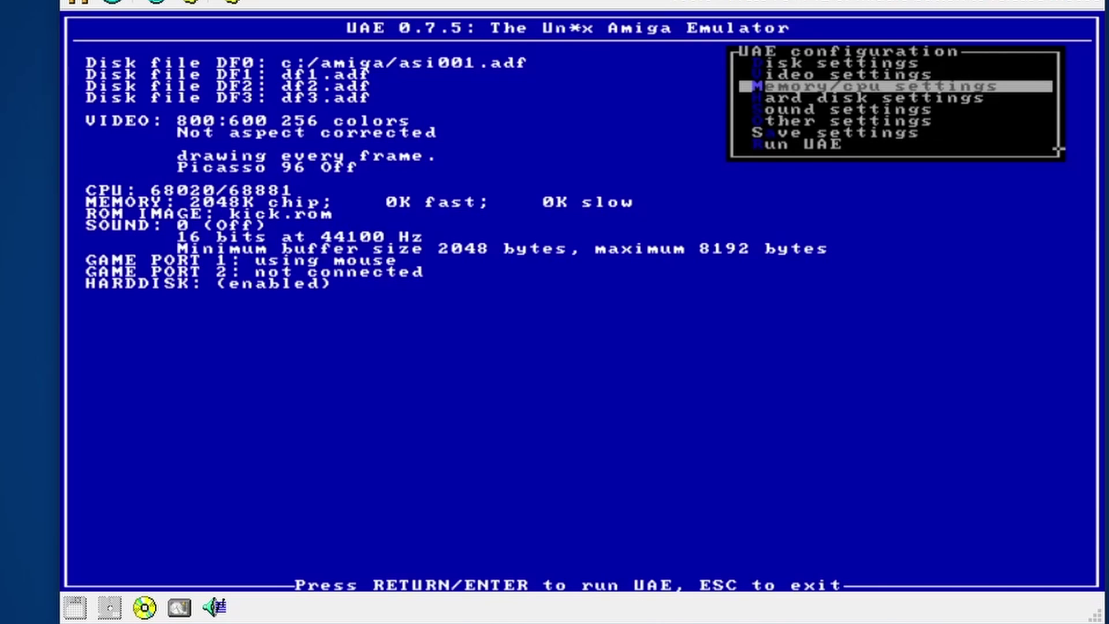
key("Down")
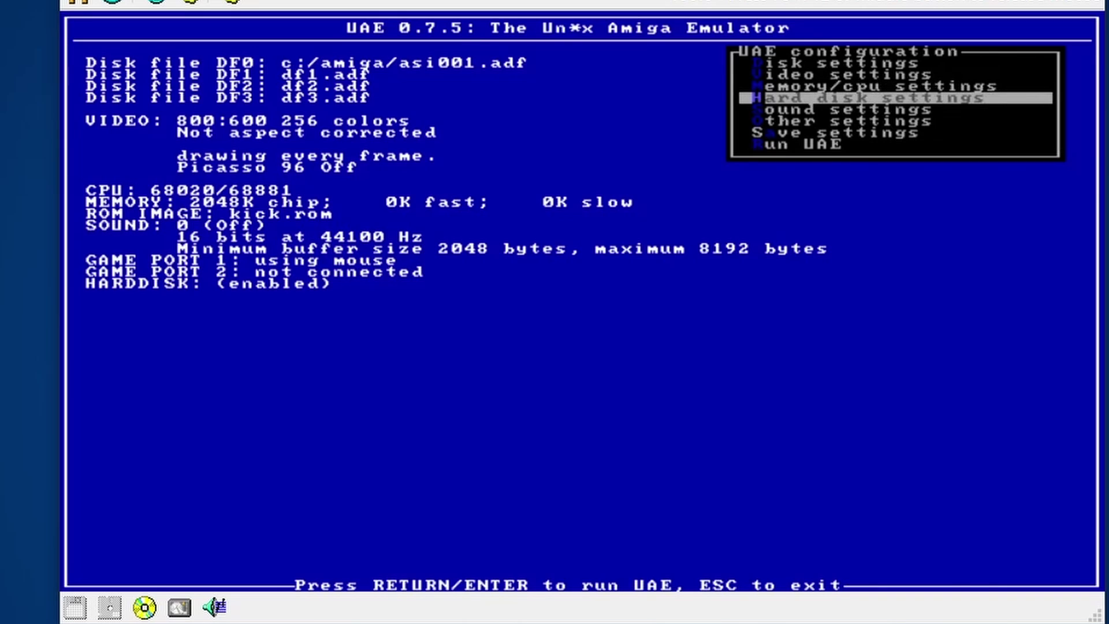
key("Up")
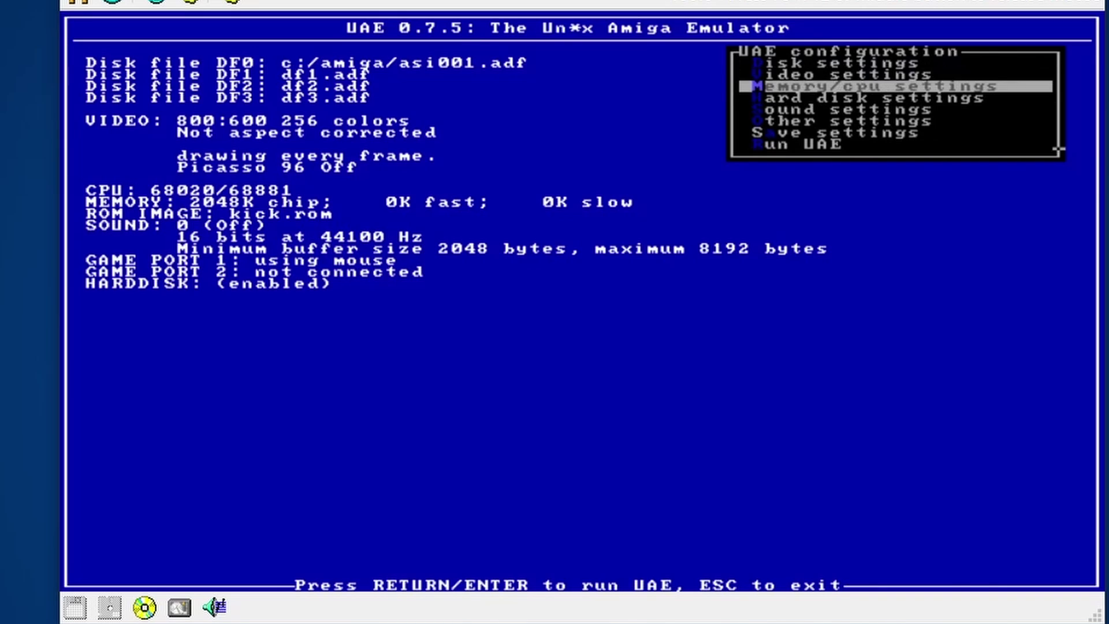
key("Return")
key("Down")
key("Down")
key("Down")
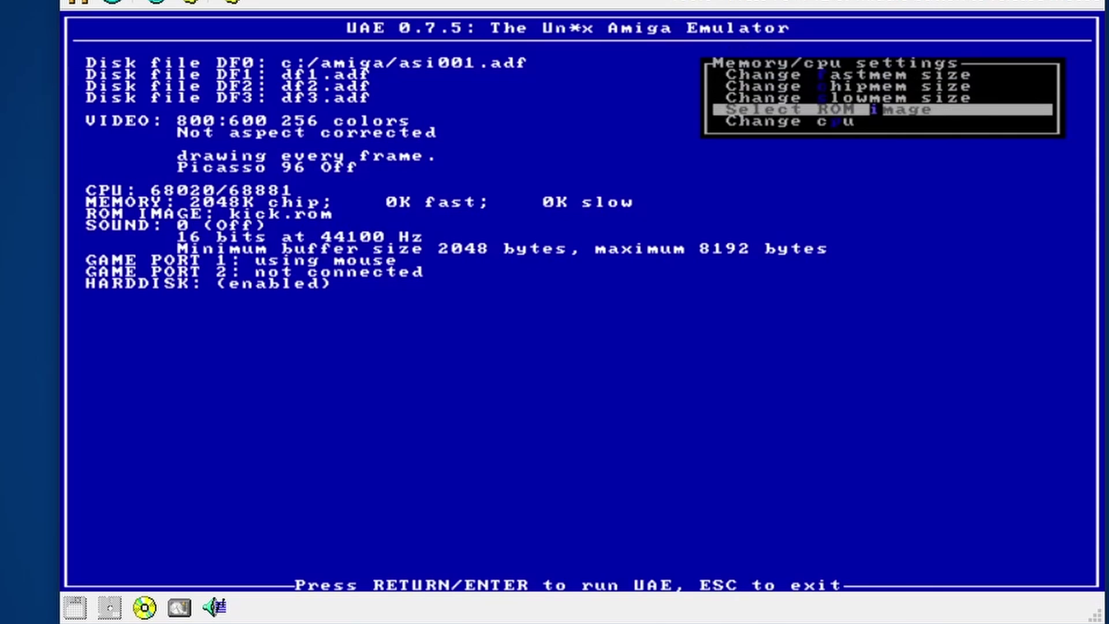
key("Return")
key("Down")
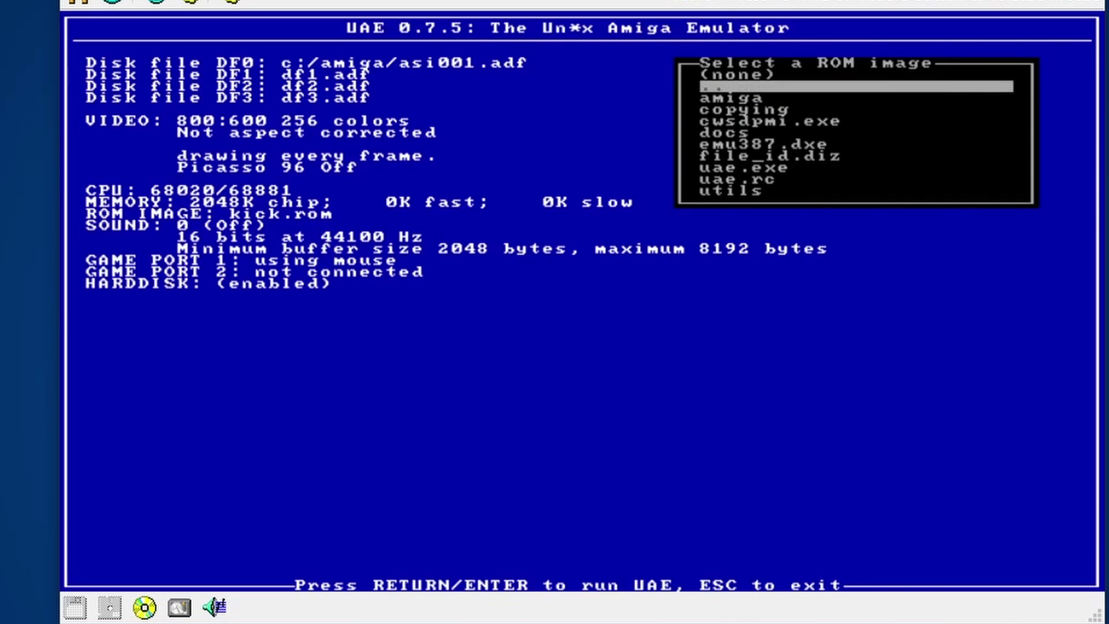
key("Return")
key("Down")
key("Down")
key("Down")
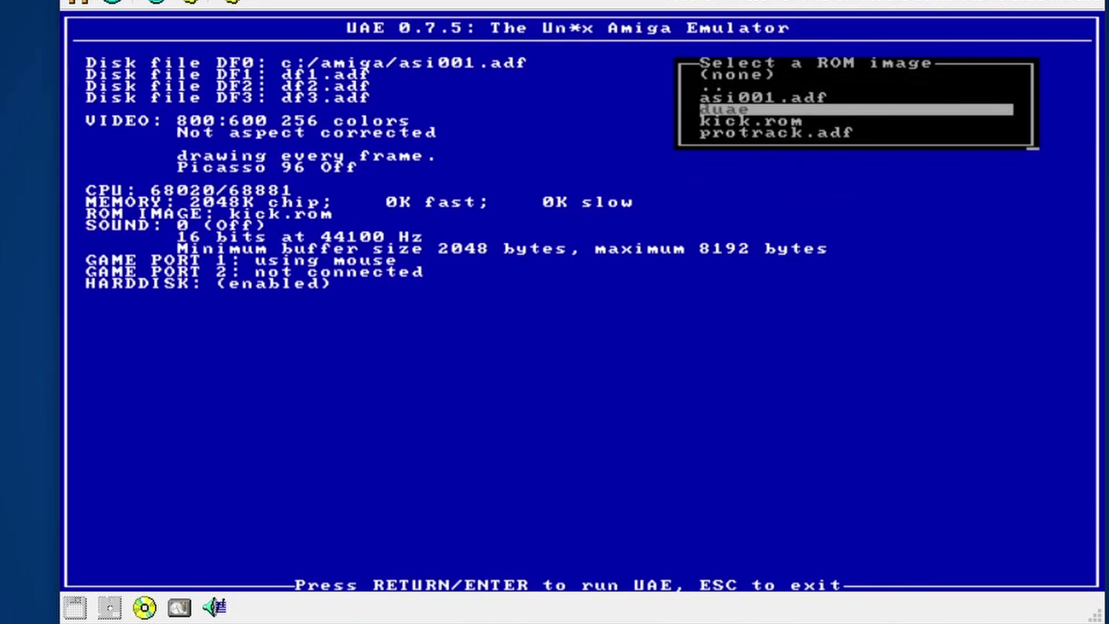
key("Down")
key("Return")
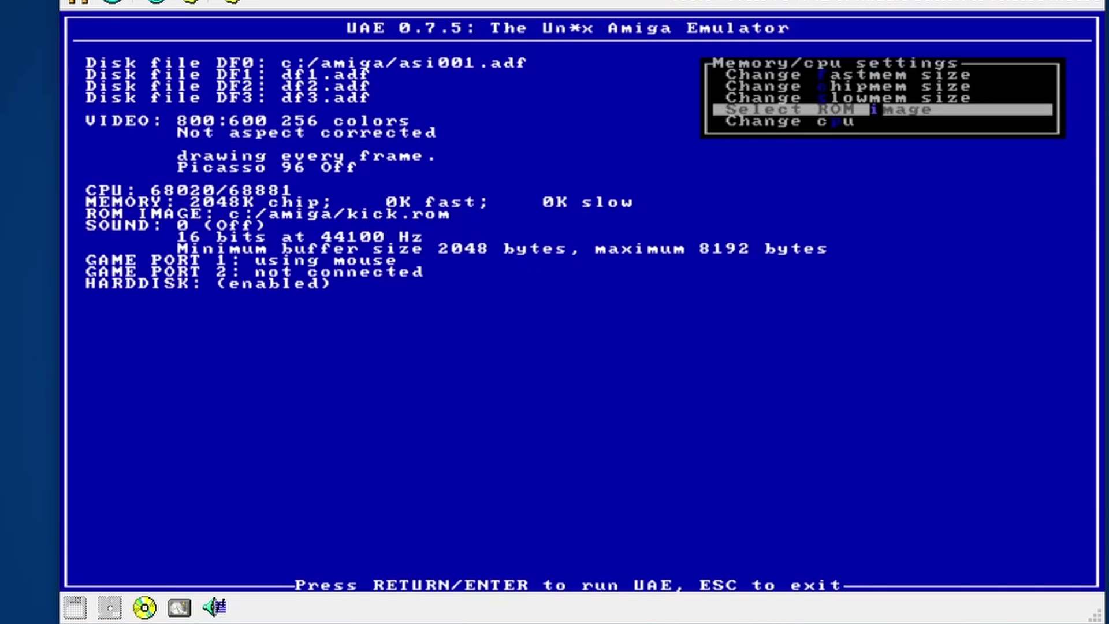
Go back to the main configuration menu and open the Sound settings.
key("Escape")
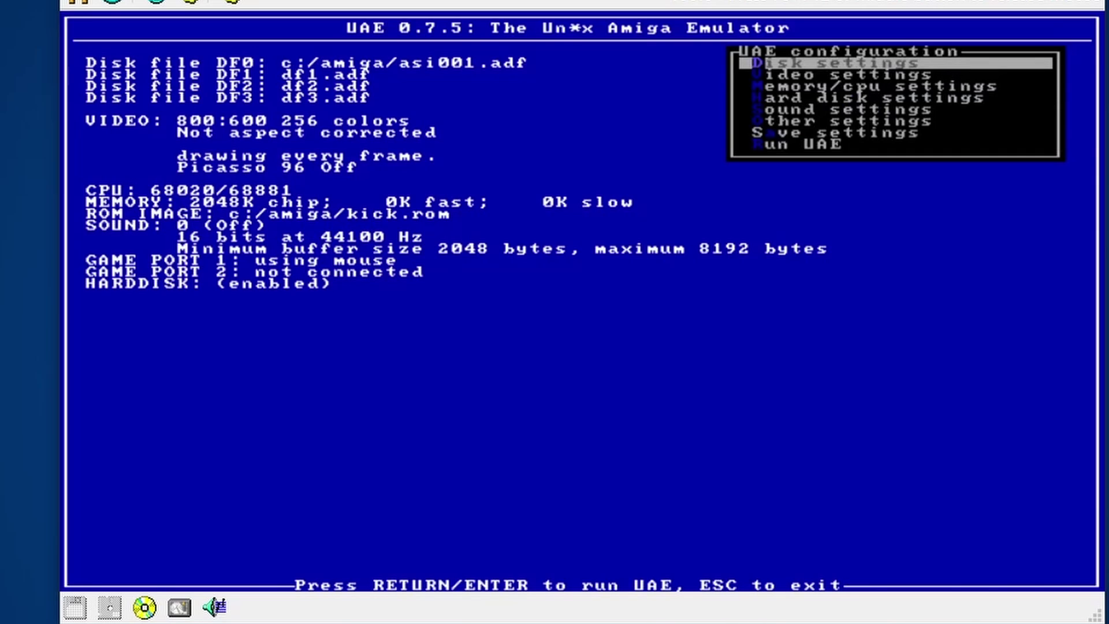
key("Down")
key("Down")
key("Down")
key("Down")
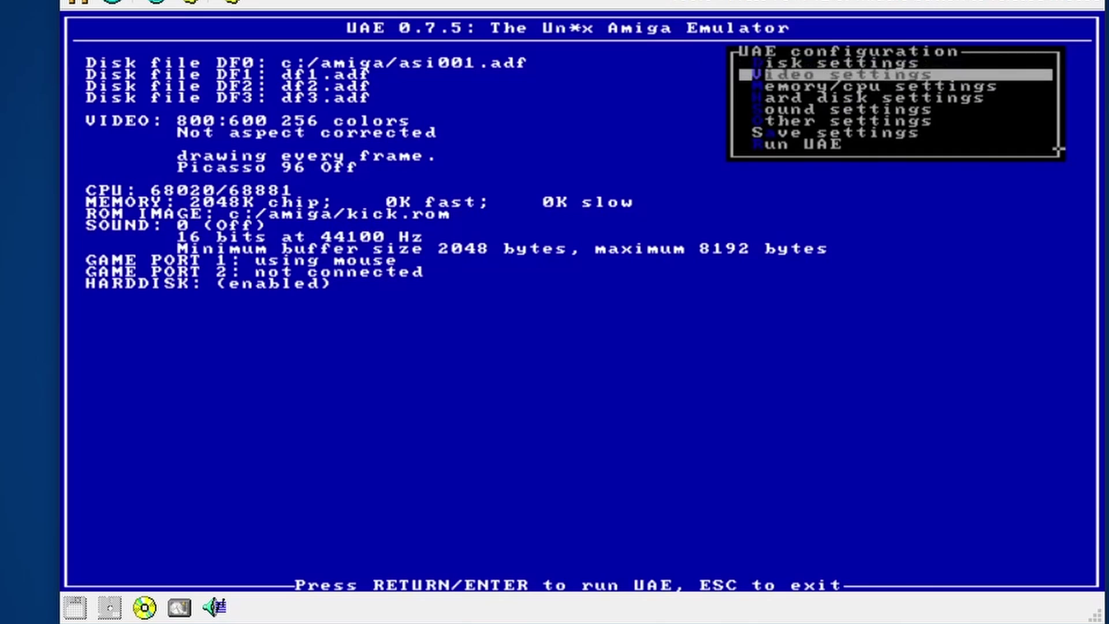
key("Return")
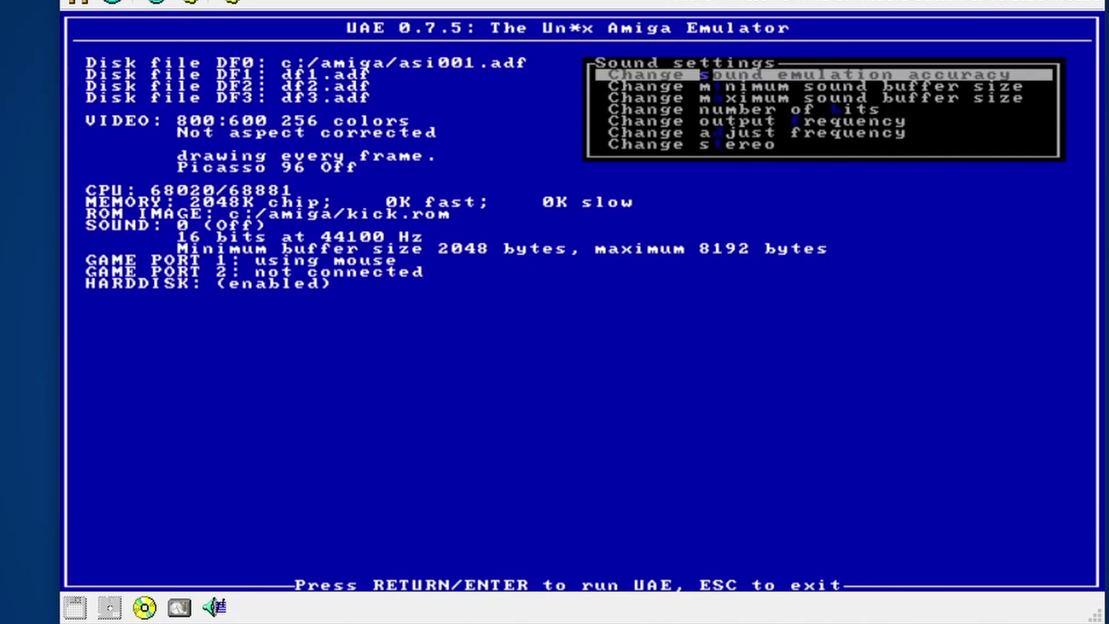
Switch sound emulation accuracy to 2 (On) and return to the main menu.
key("Return")
key("Return")
key("Escape")
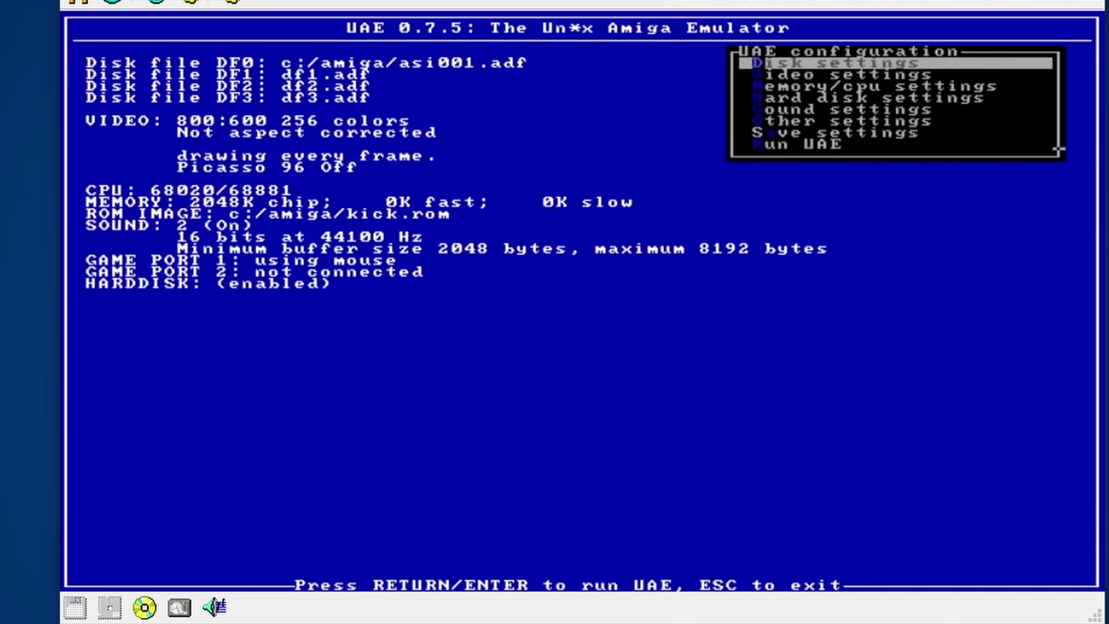
key("Down")
key("Down")
key("Down")
key("Down")
key("Down")
key("Down")
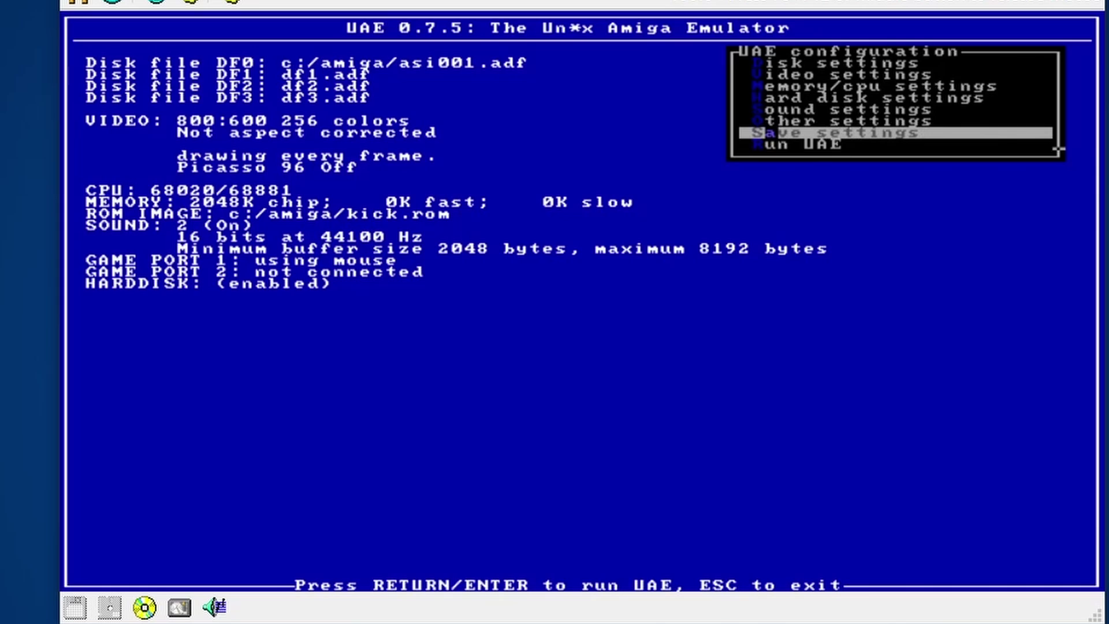
Run UAE with the new configuration, booting into the Assassins game compilation menu.
key("Return")
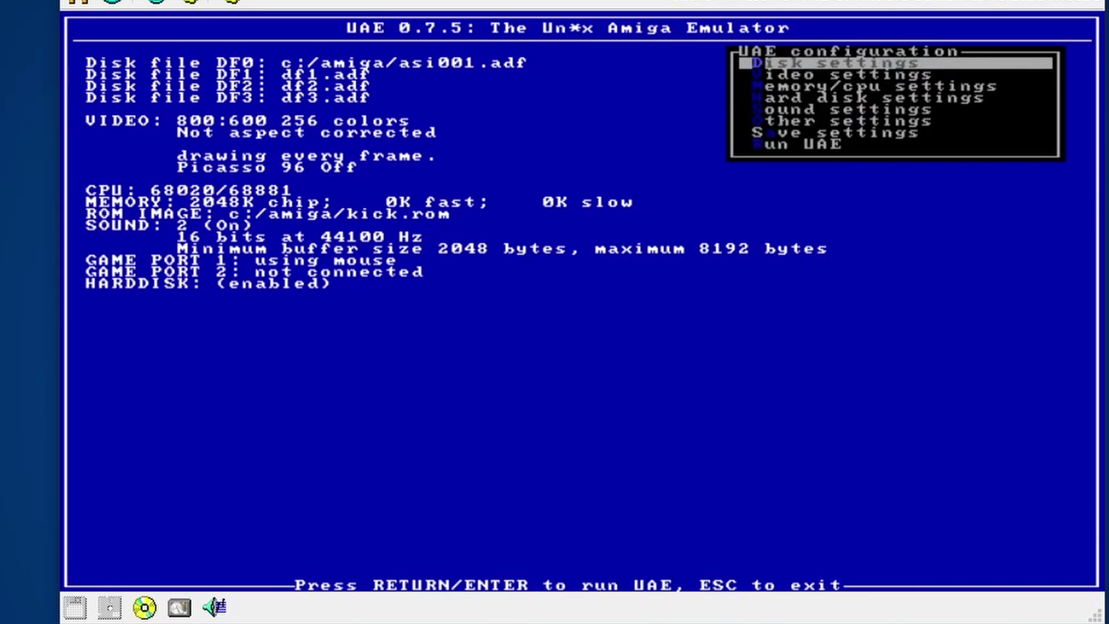
key("Down")
key("Down")
key("Down")
key("Down")
key("Down")
key("Down")
key("Down")
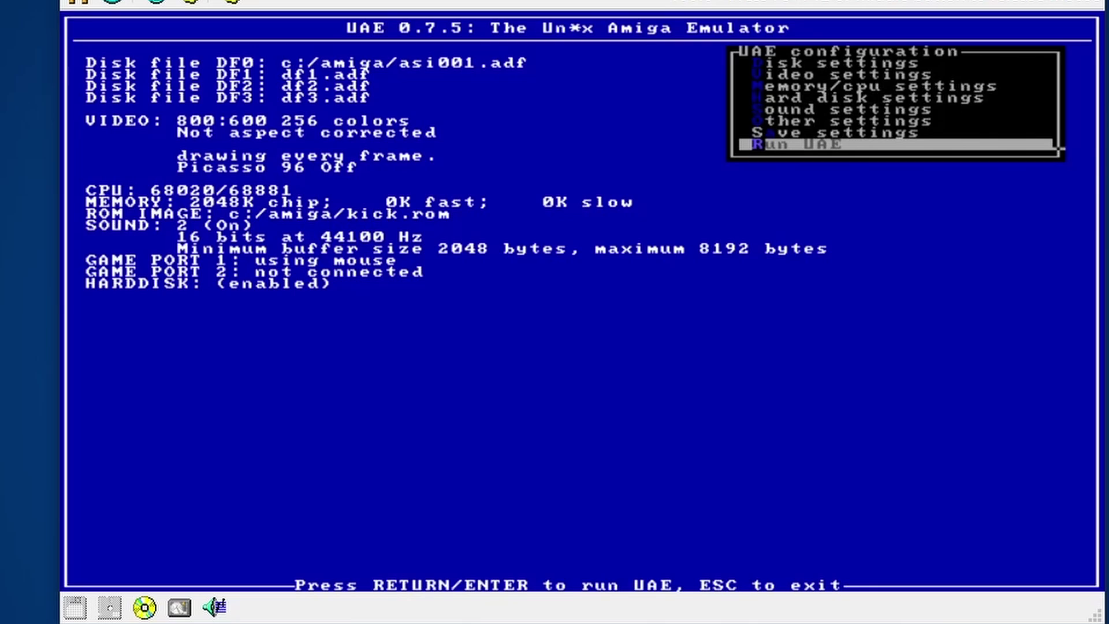
key("Return")
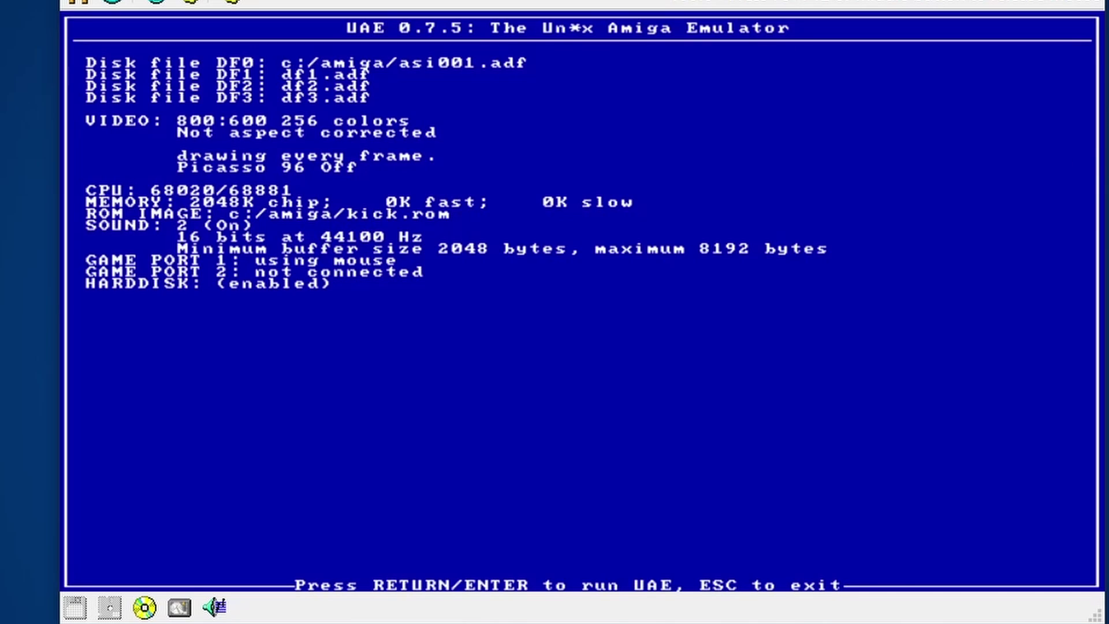
key("Return")
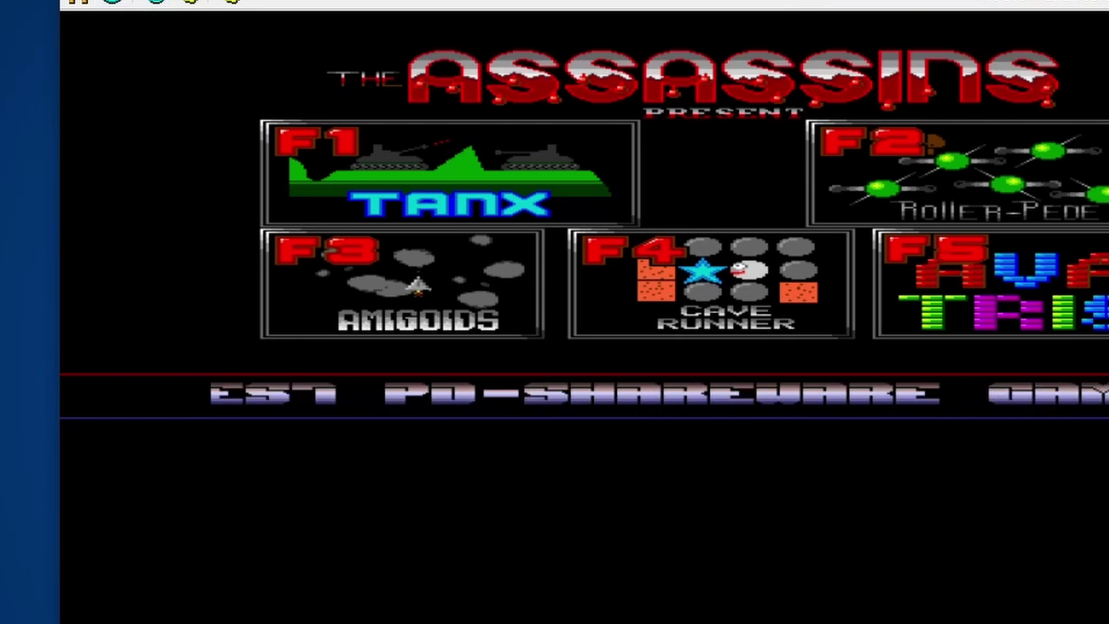
Hard-reset the emulated PC from the Action menu, disabling future reset confirmations.
left_click(75, 1)
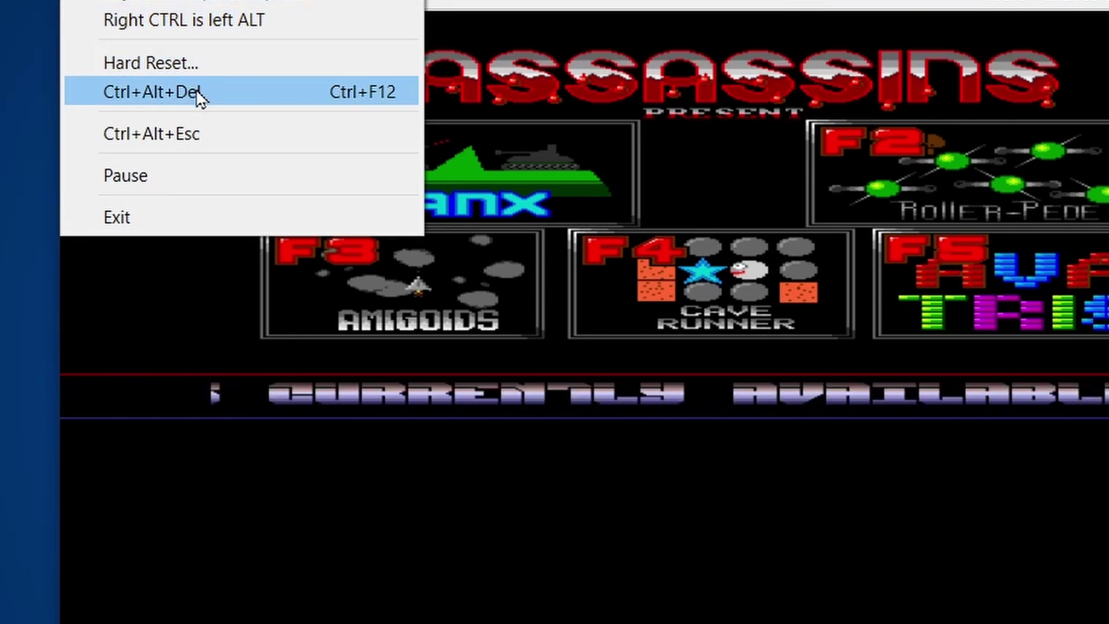
left_click(195, 92)
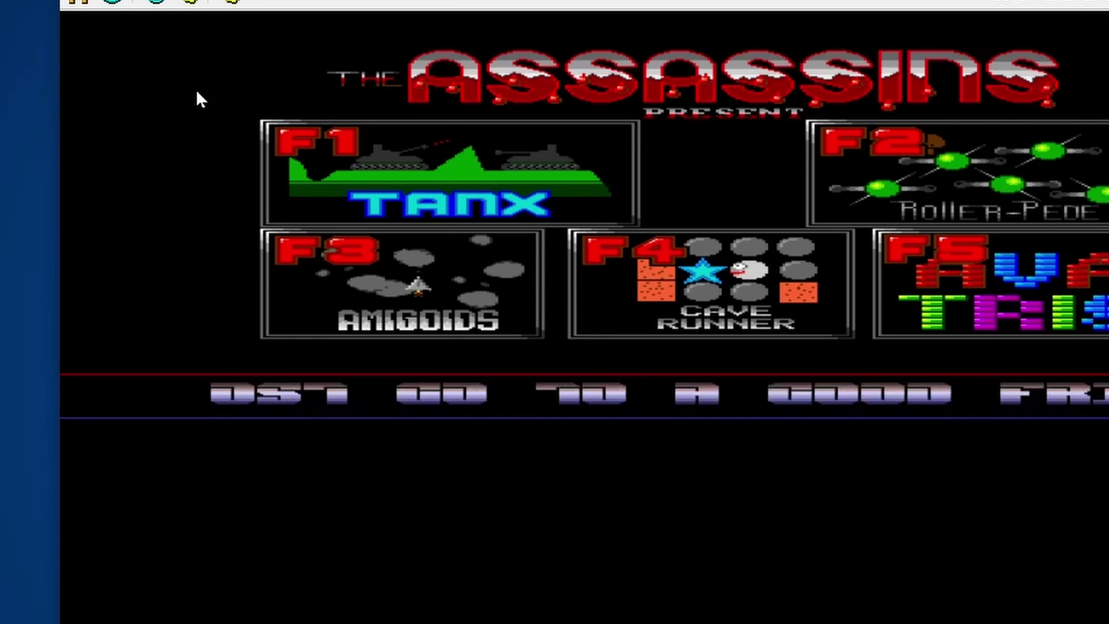
left_click(75, 1)
left_click(152, 90)
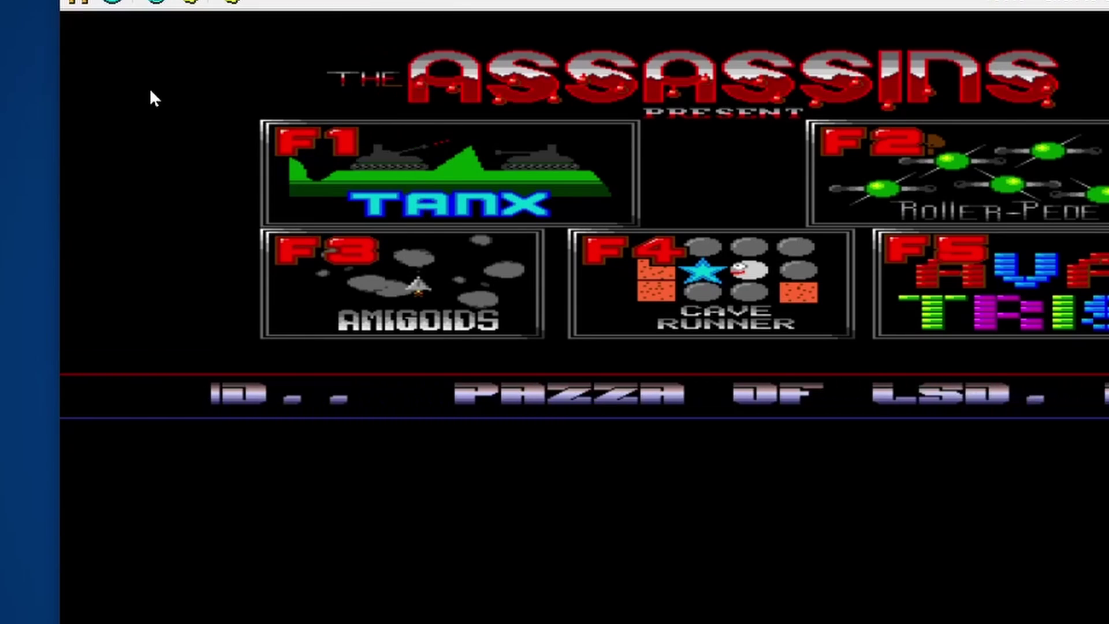
left_click(75, 1)
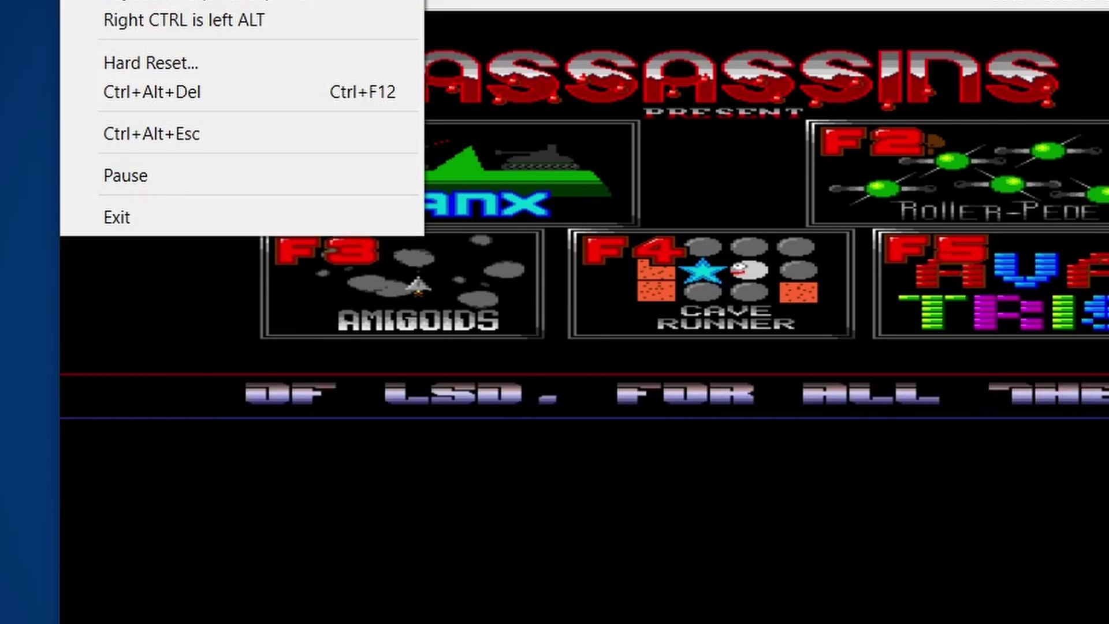
left_click(174, 63)
left_click(611, 392)
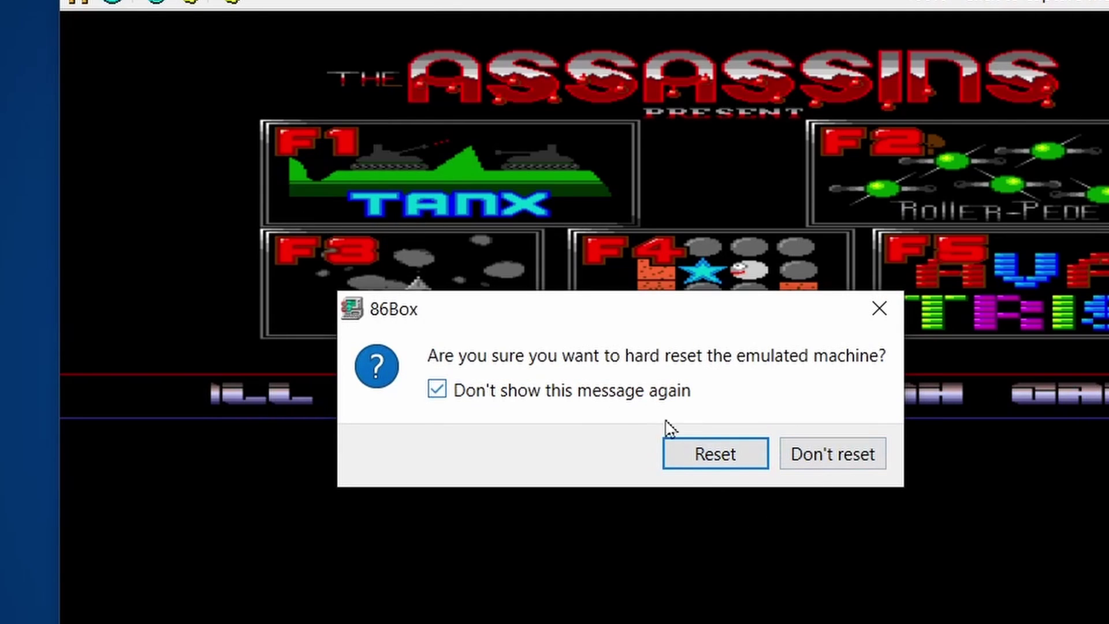
left_click(708, 448)
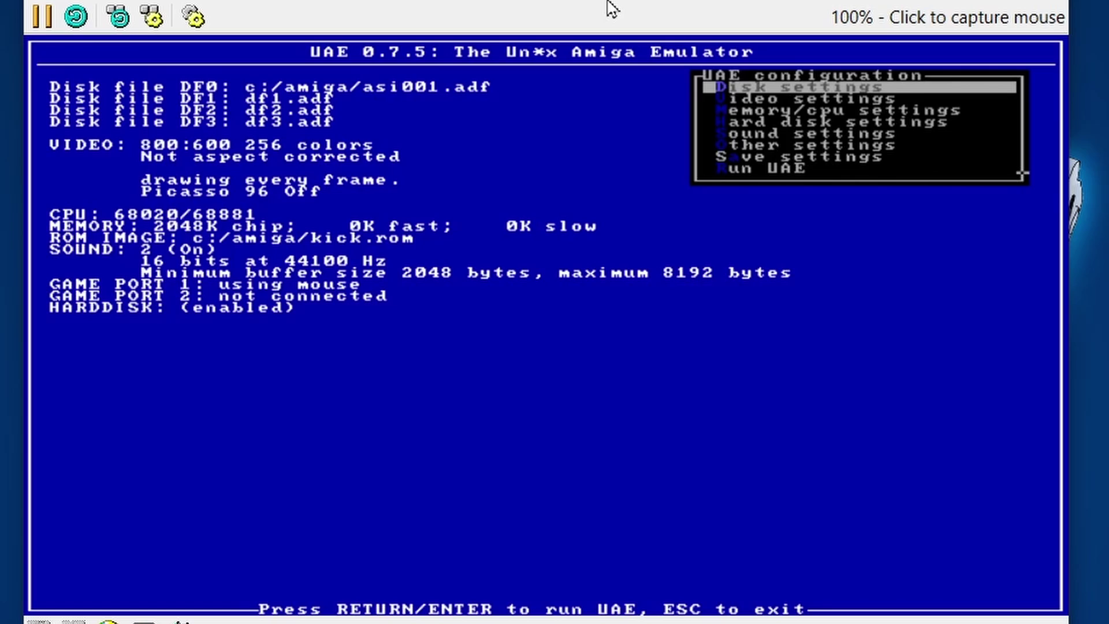
Turn on Toggle line doubling in UAE's Video settings.
key("Down")
key("Return")
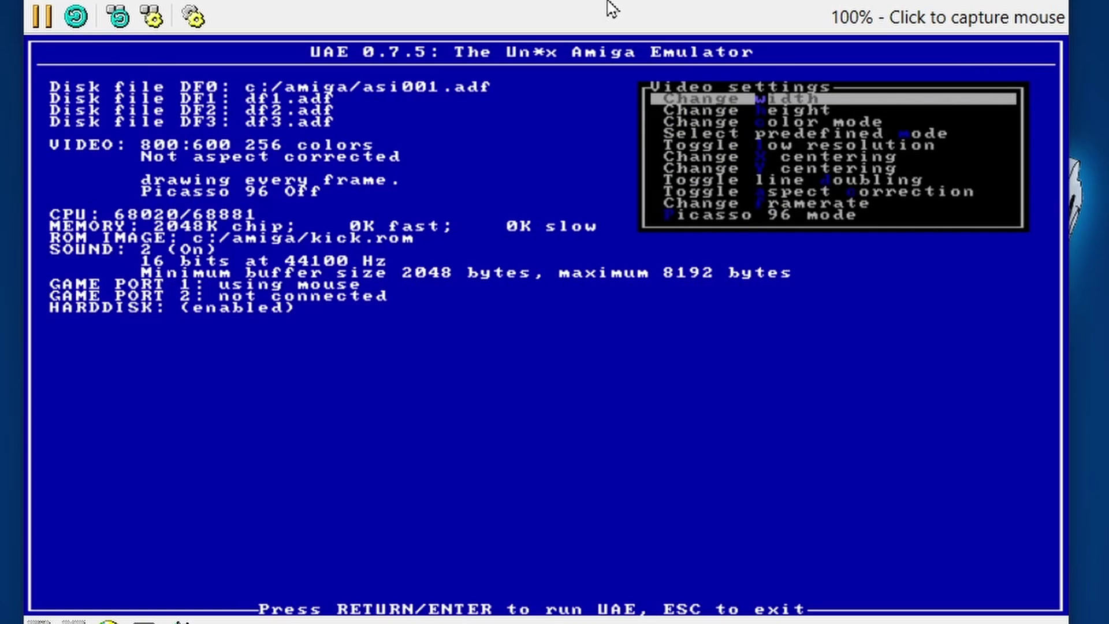
key("Down")
key("Down")
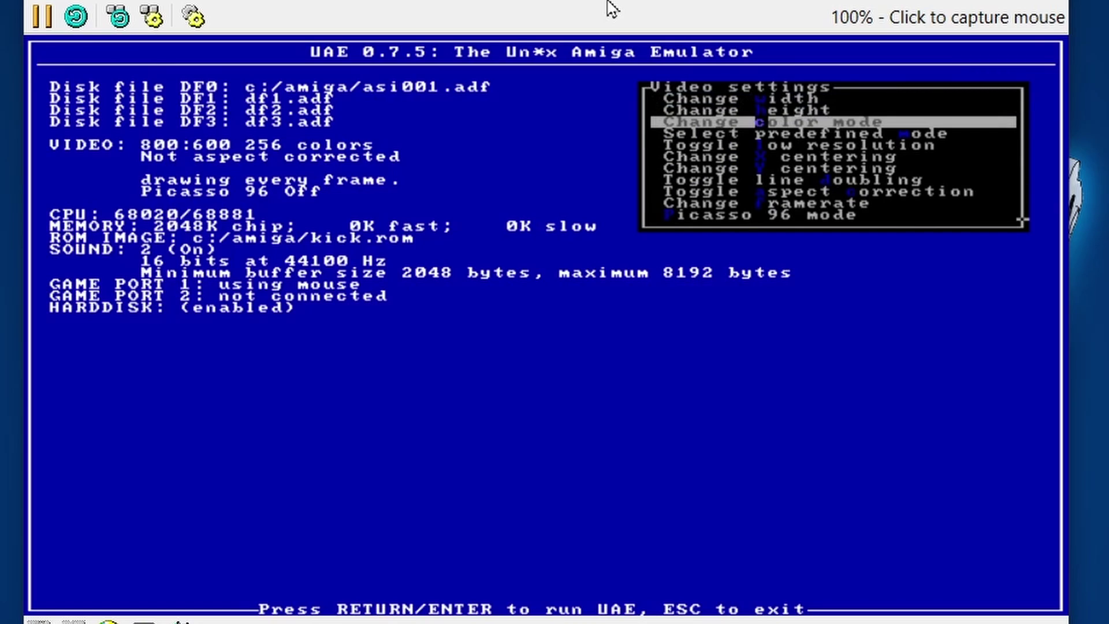
key("Down")
key("Down")
key("Down")
key("Down")
key("Down")
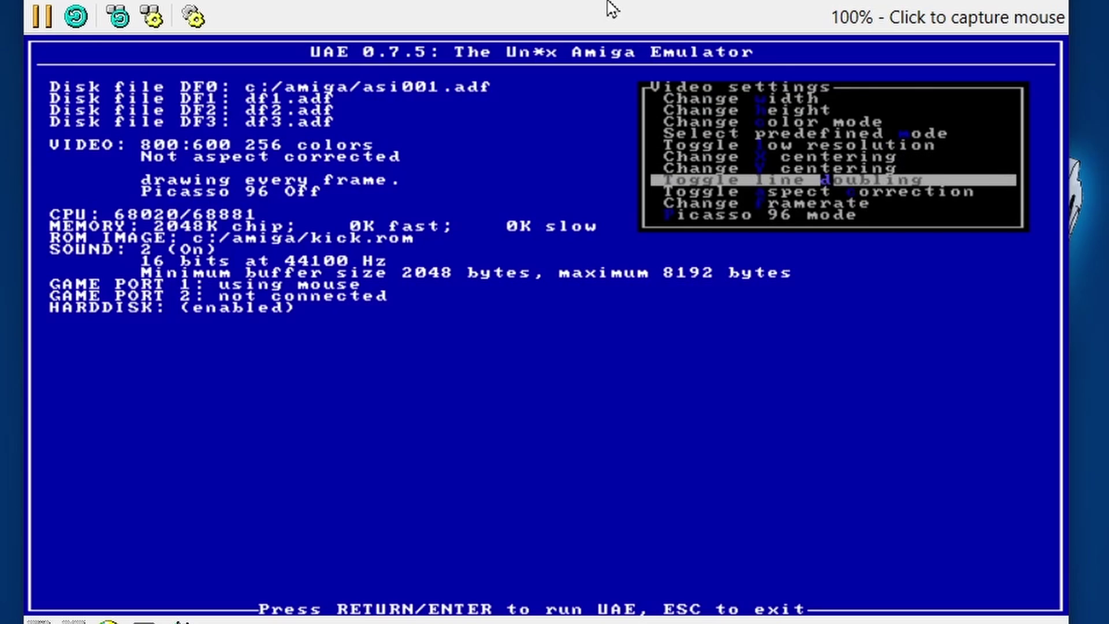
key("Return")
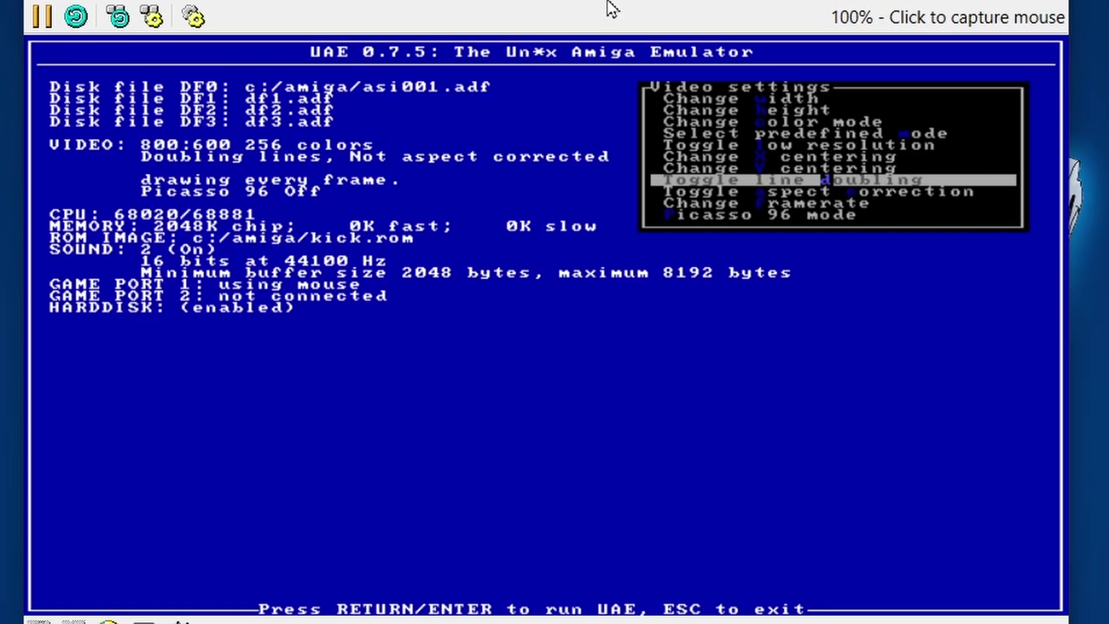
Return to the main configuration menu and open the Sound settings.
key("Escape")
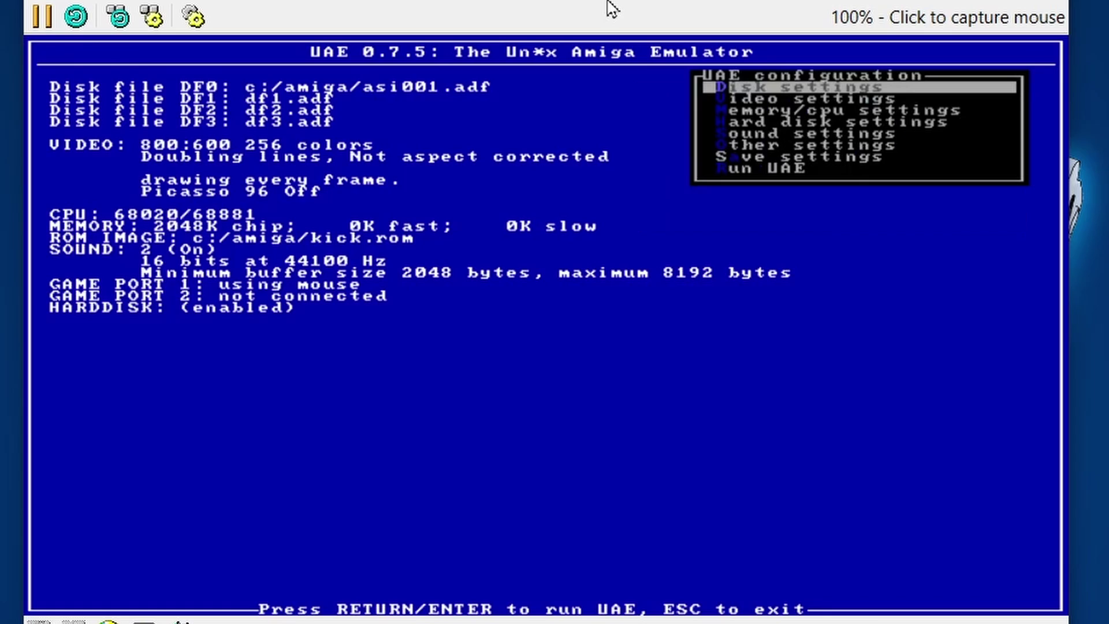
key("Down")
key("Down")
key("Down")
key("Down")
key("Return")
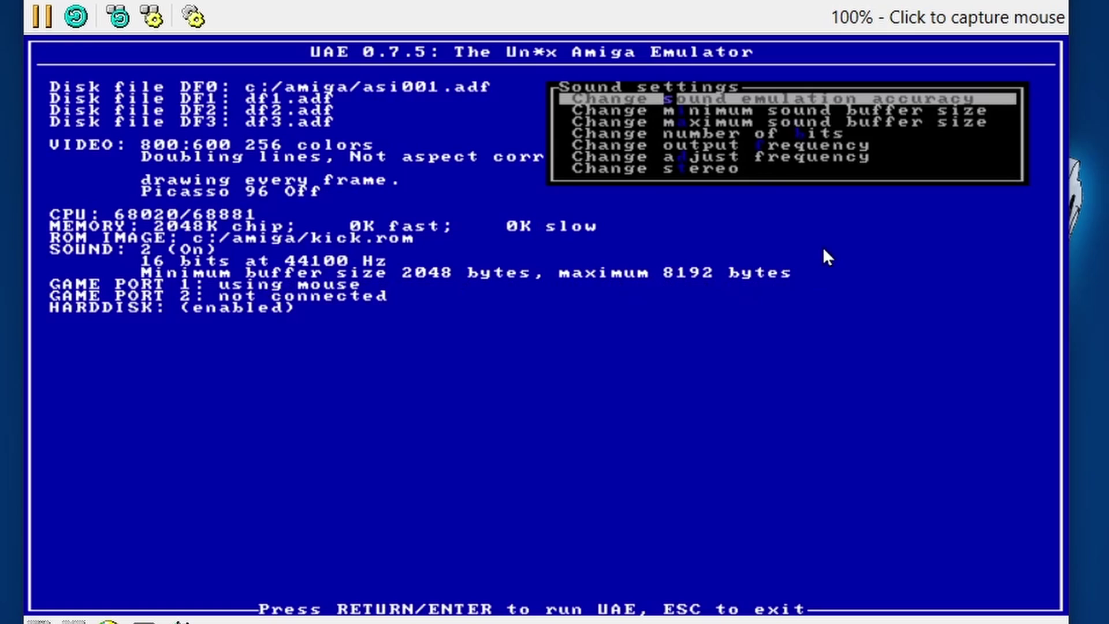
Set the minimum sound buffer size to 4096 bytes.
key("Down")
key("Down")
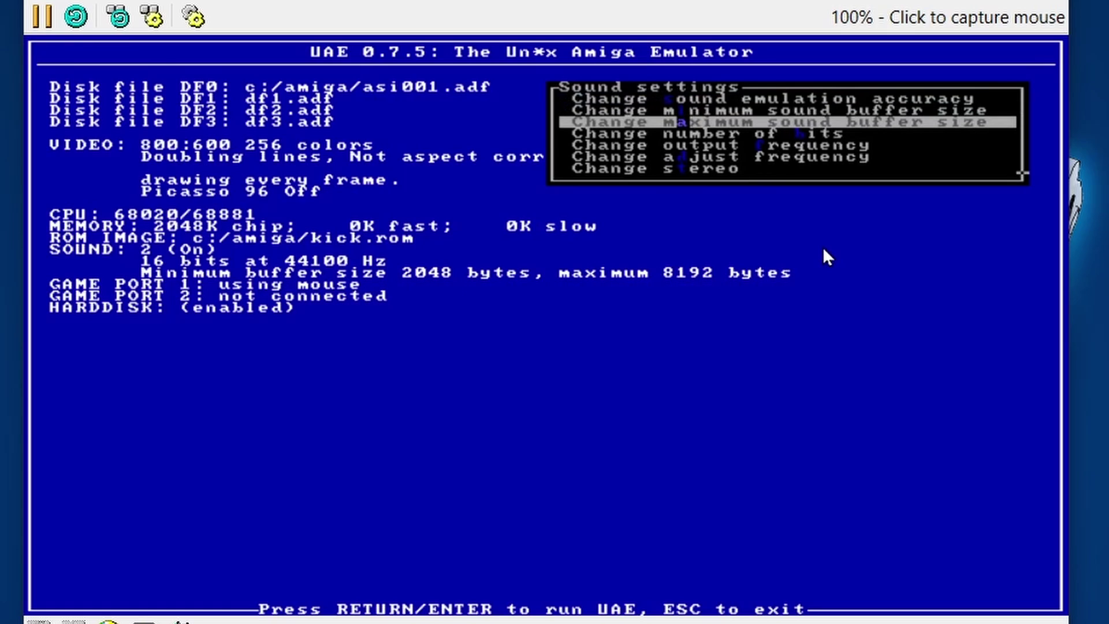
key("Up")
key("Return")
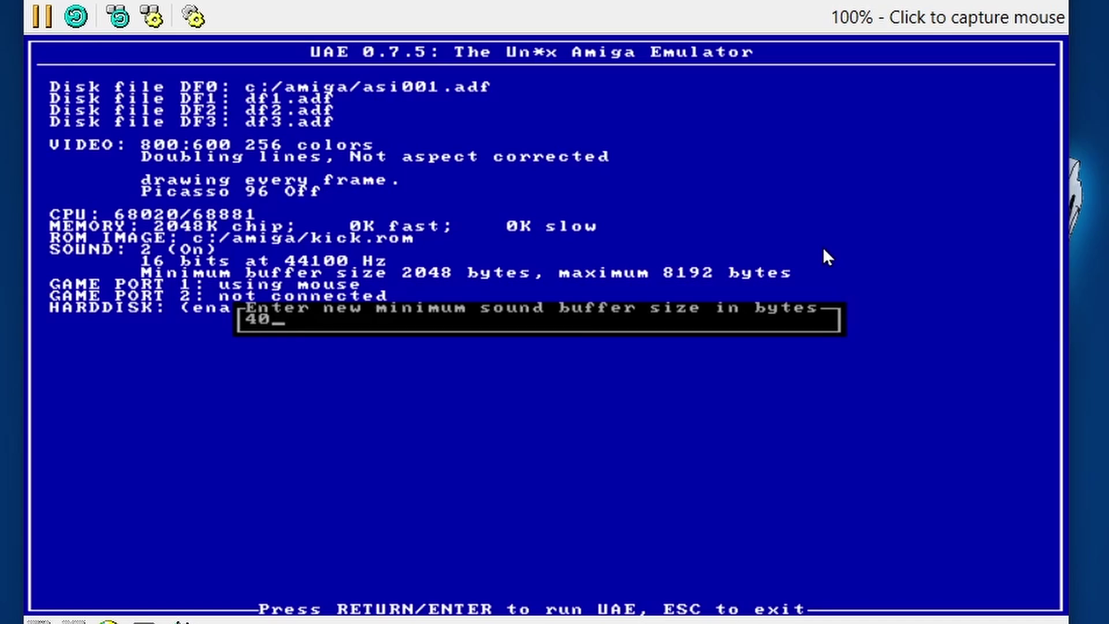
type("96")
key("Return")
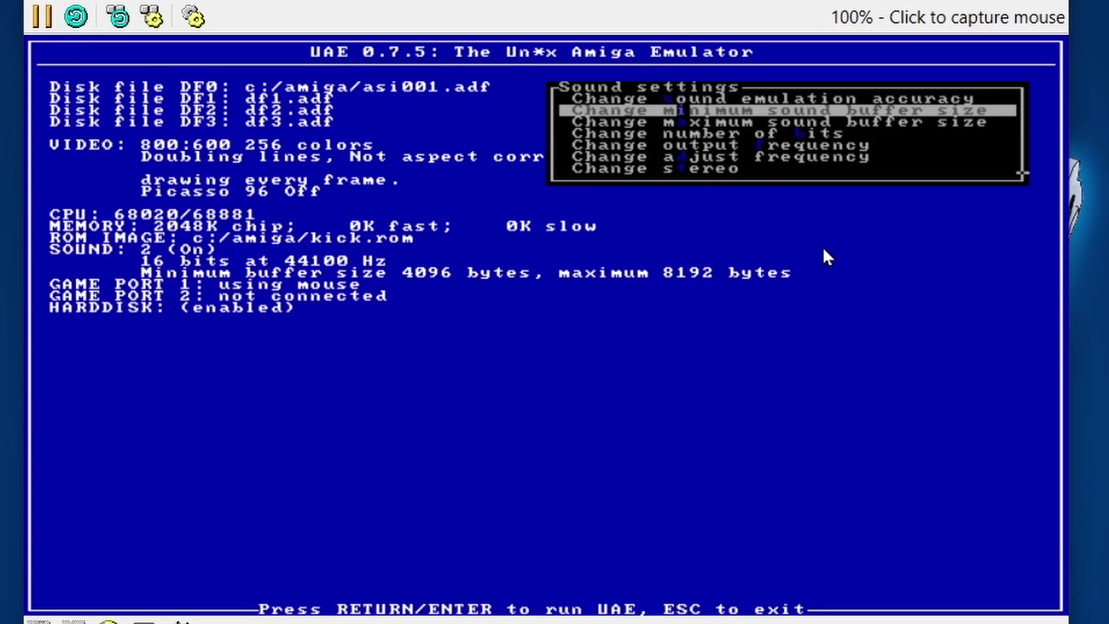
Set sound output to 8 bits at 22050 Hz and return to the main menu.
key("Down")
key("Down")
key("Return")
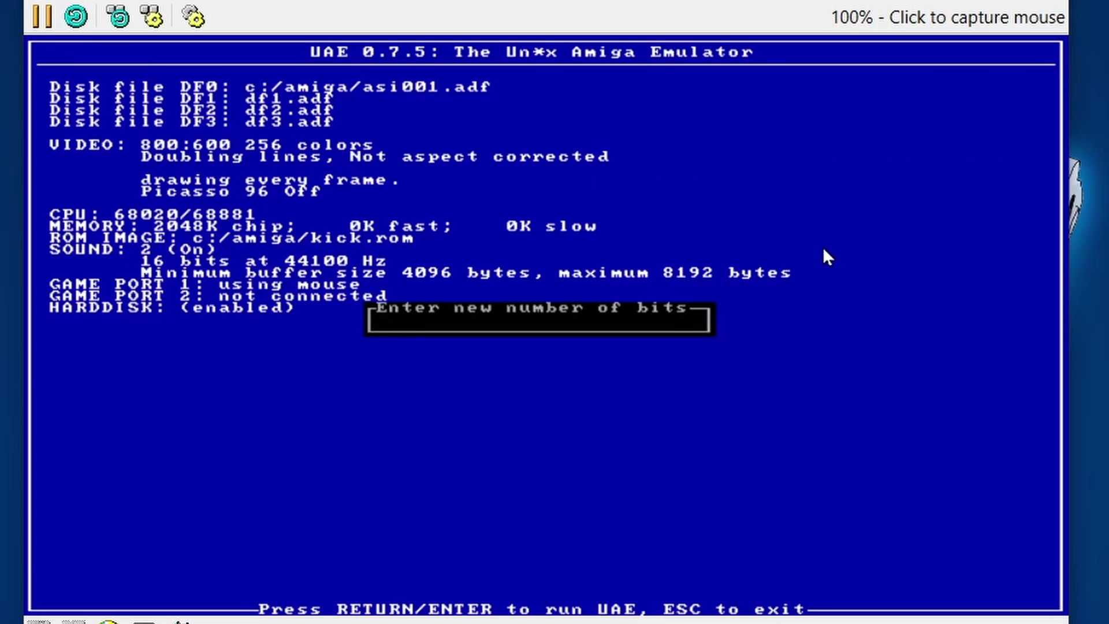
type("8")
key("Return")
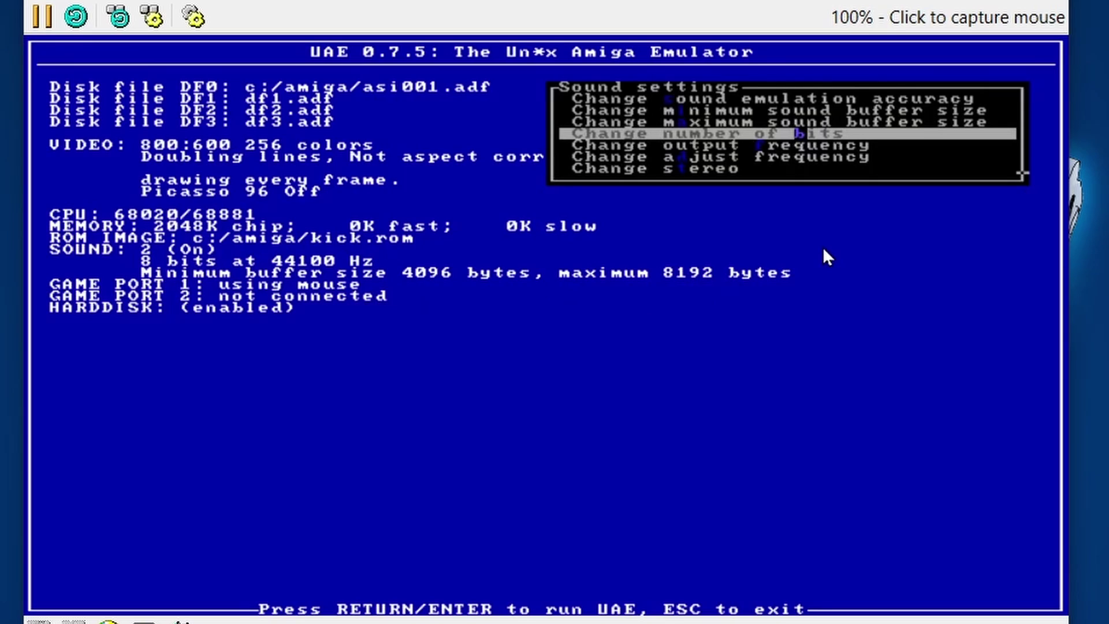
key("Down")
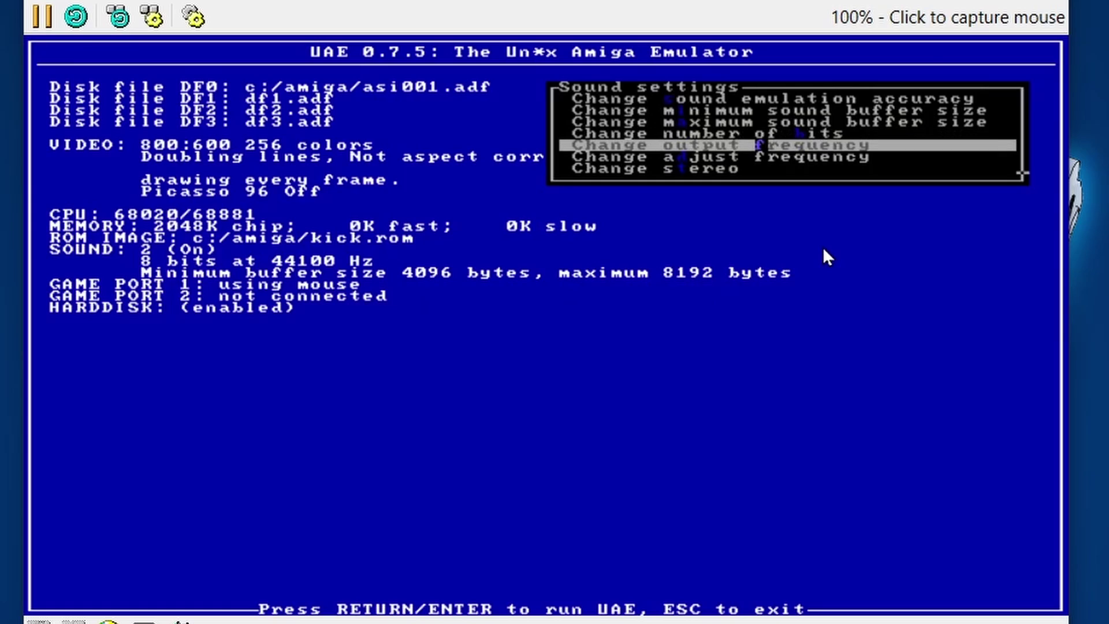
key("Return")
type("2")
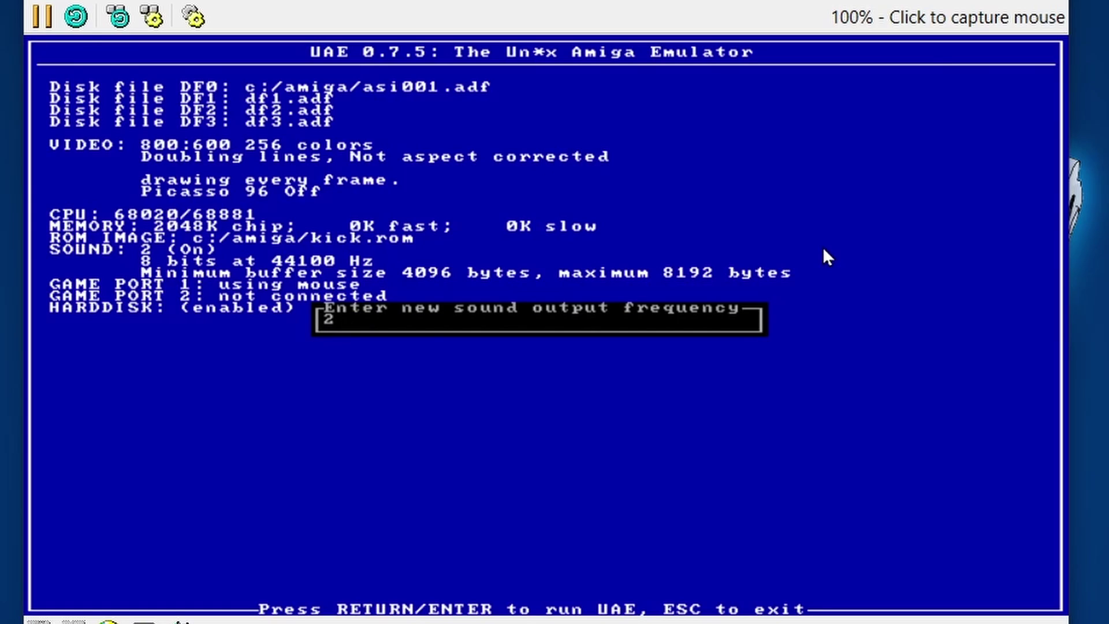
type("2050")
key("Return")
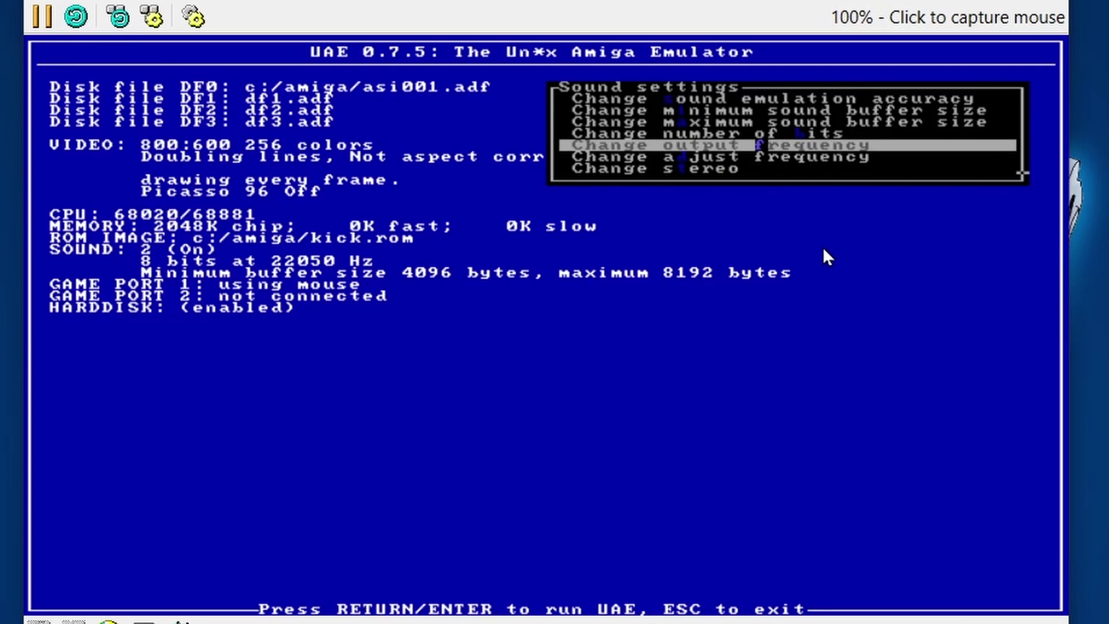
key("Down")
key("Down")
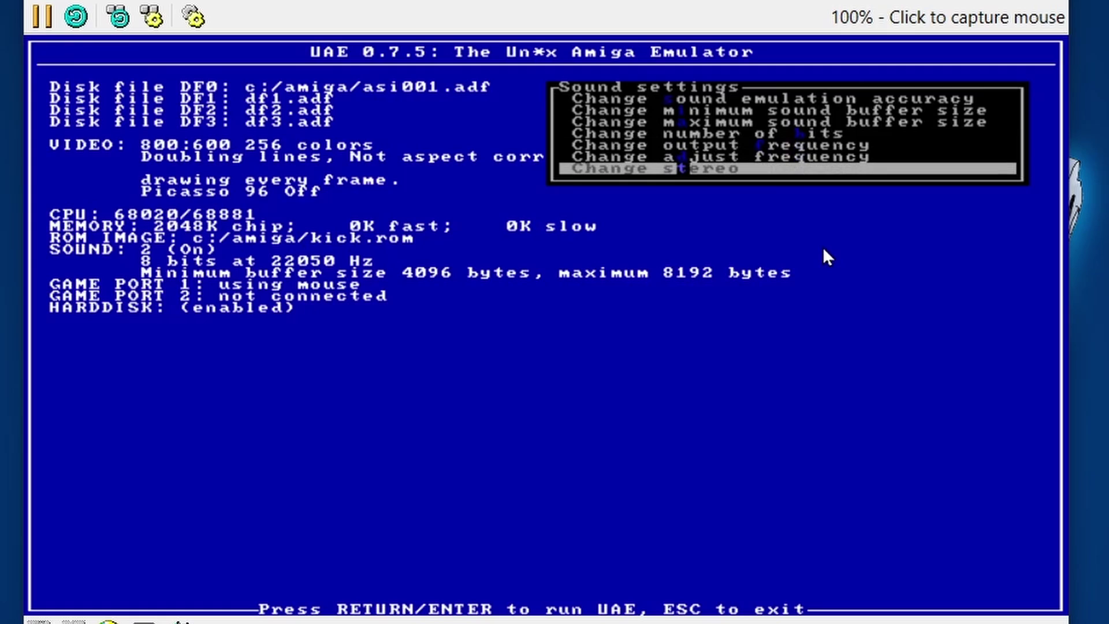
key("Escape")
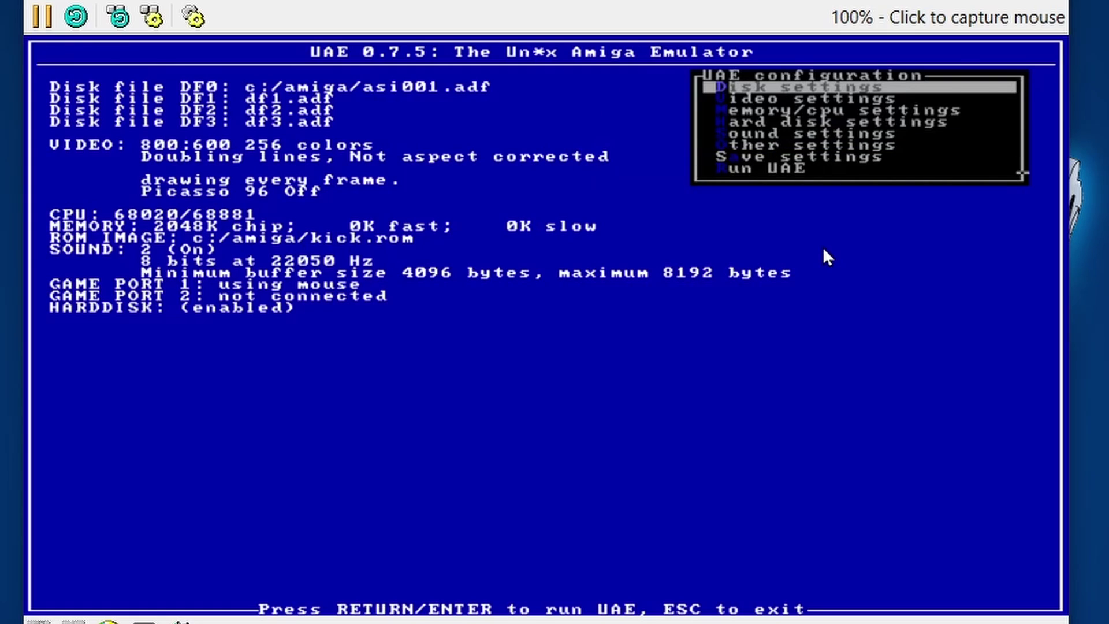
Choose Run UAE from the main menu to start the Amiga emulation with these settings.
key("Down")
key("Down")
key("Down")
key("Down")
key("Down")
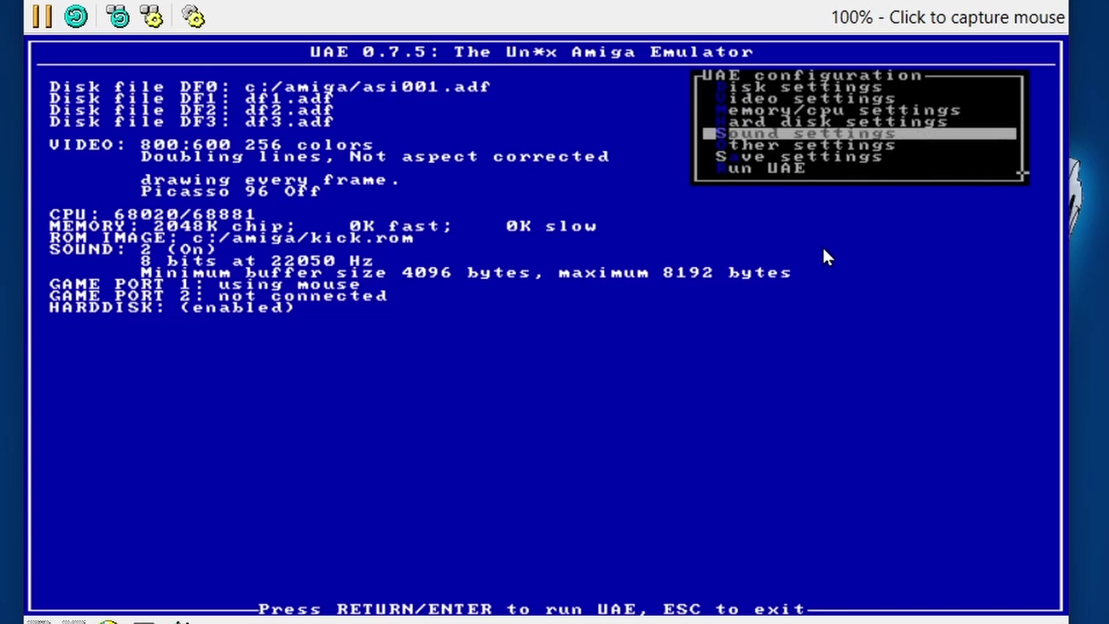
key("Down")
key("Down")
key("Down")
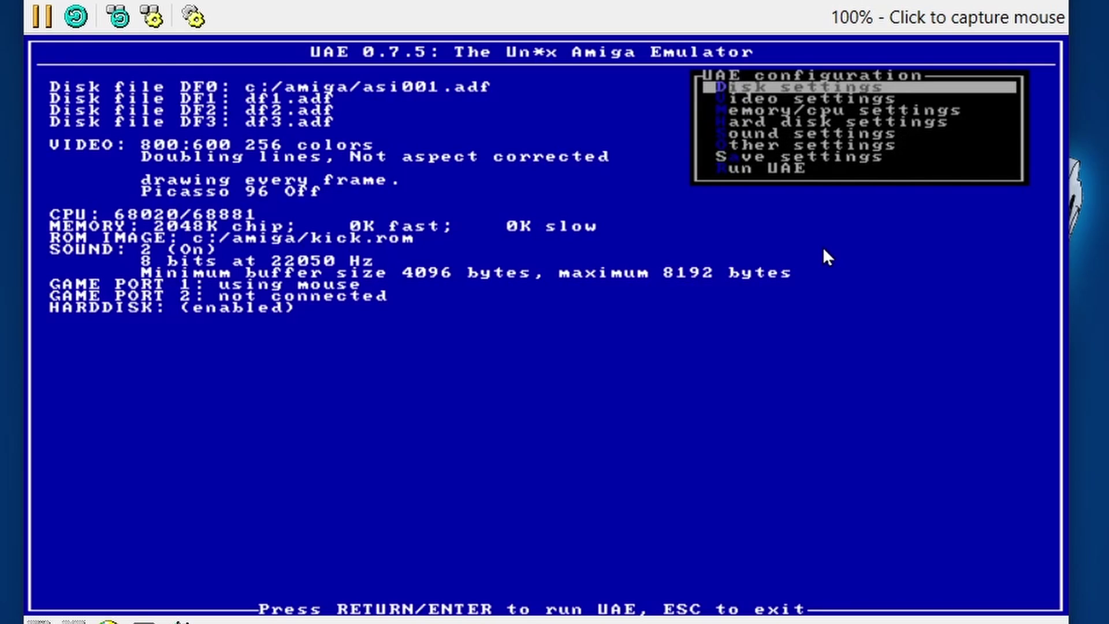
key("Down")
key("Down")
key("Down")
key("Down")
key("Down")
key("Down")
key("Down")
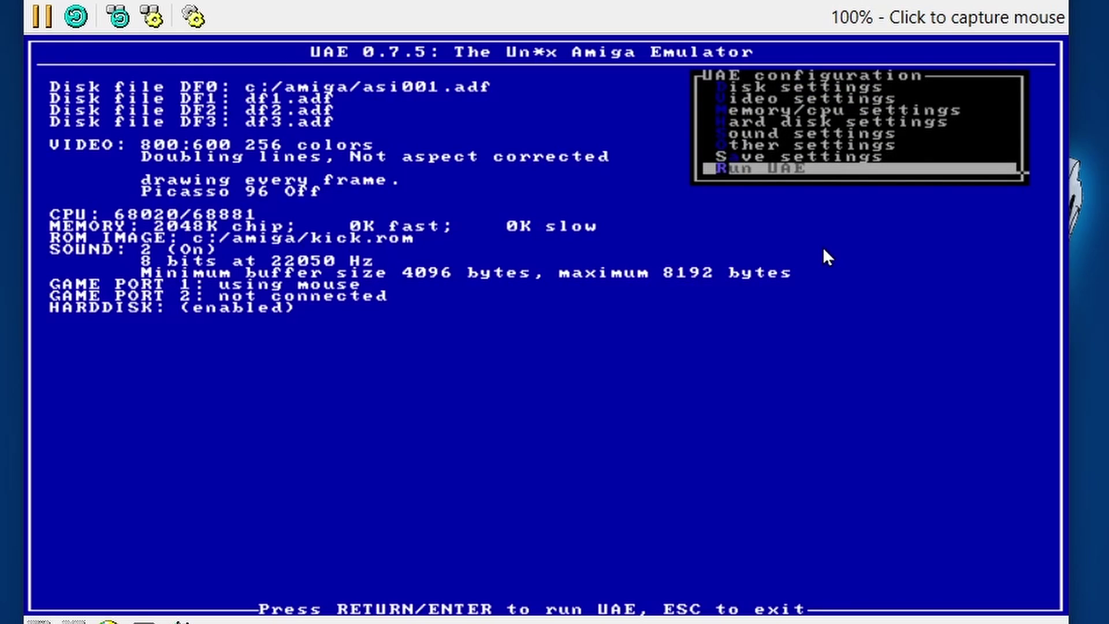
key("Return")
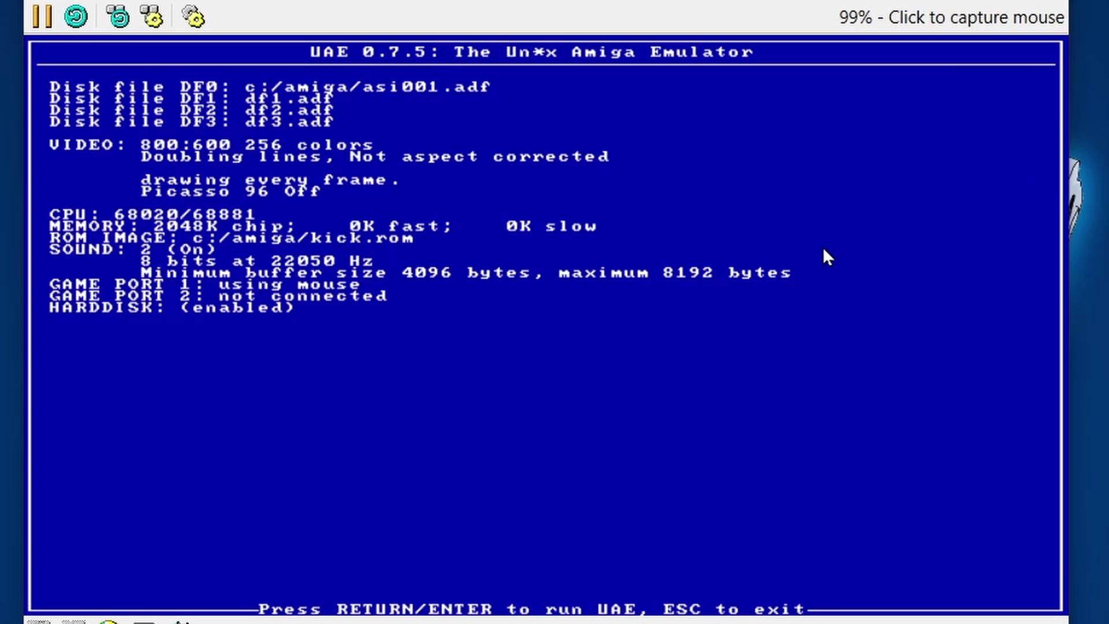
key("Return")
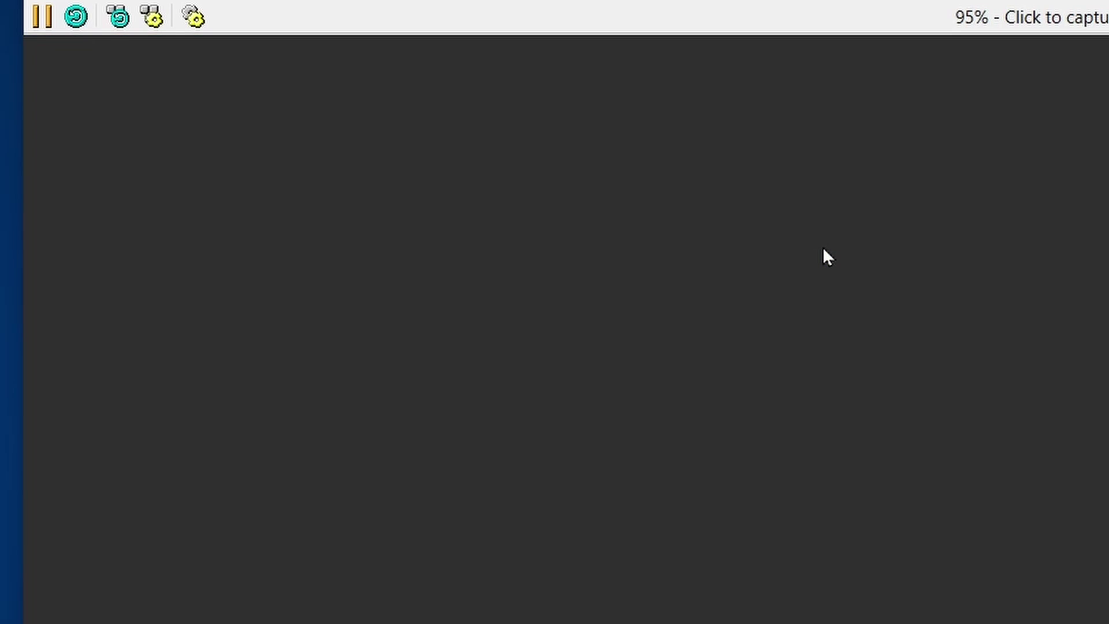